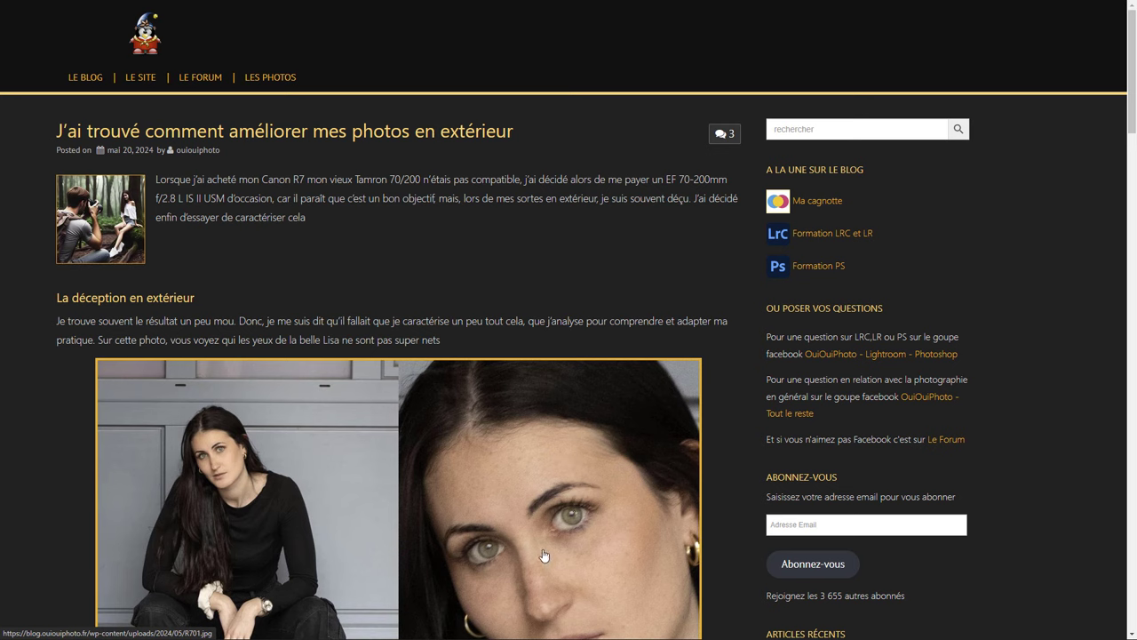
Scroll down the OuiOuiPhoto blog article past the outdoor portrait.
{"action": "scroll", "coordinate": [544, 555], "scroll_direction": "down", "scroll_amount": 3}
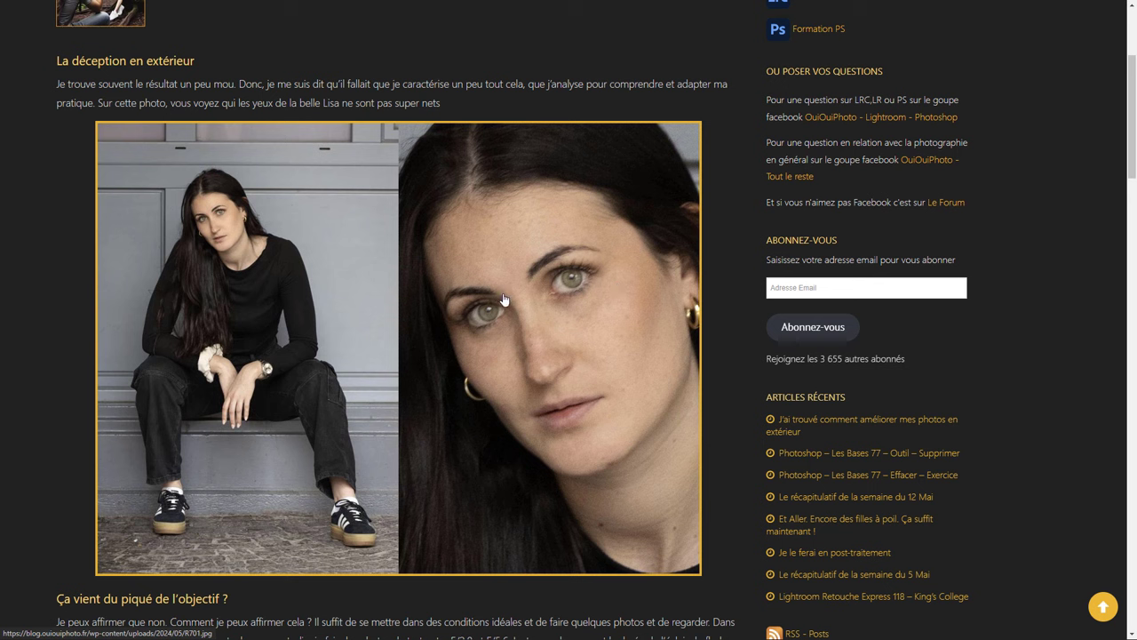
{"action": "scroll", "coordinate": [503, 299], "scroll_direction": "down", "scroll_amount": 1}
{"action": "scroll", "coordinate": [426, 294], "scroll_direction": "down", "scroll_amount": 3}
{"action": "scroll", "coordinate": [338, 280], "scroll_direction": "down", "scroll_amount": 3}
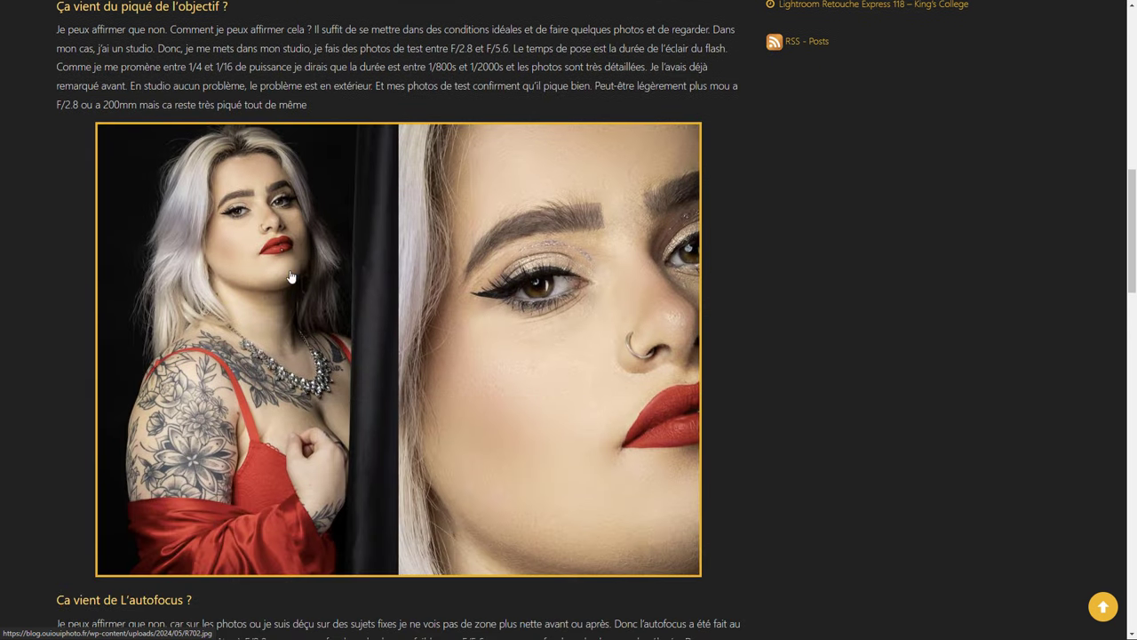
{"action": "scroll", "coordinate": [503, 347], "scroll_direction": "down", "scroll_amount": 2}
{"action": "scroll", "coordinate": [498, 347], "scroll_direction": "down", "scroll_amount": 3}
{"action": "scroll", "coordinate": [495, 346], "scroll_direction": "up", "scroll_amount": 7}
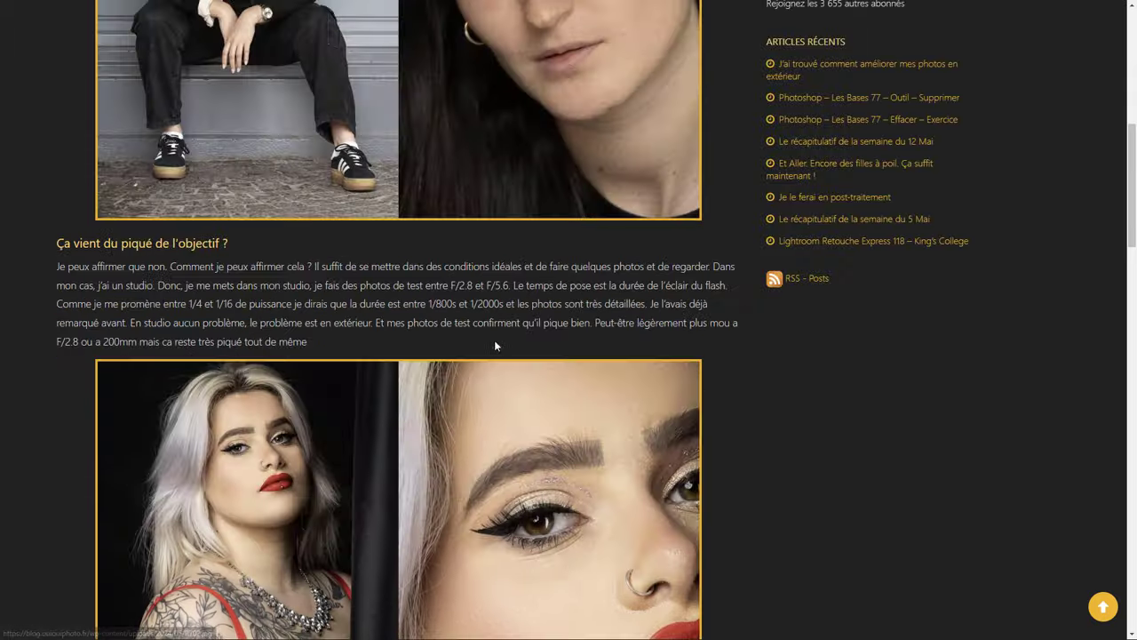
Reload the article and scroll down to the 'Ça vient du piqué de l'objectif ?' section.
{"action": "key", "text": "F5"}
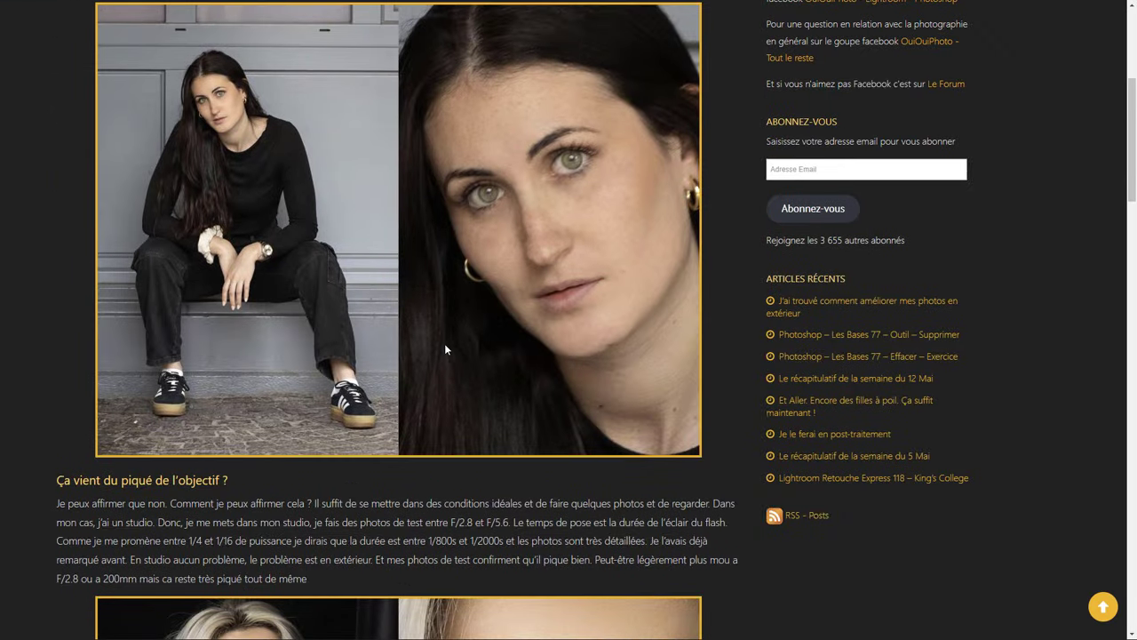
{"action": "scroll", "coordinate": [449, 346], "scroll_direction": "down", "scroll_amount": 4}
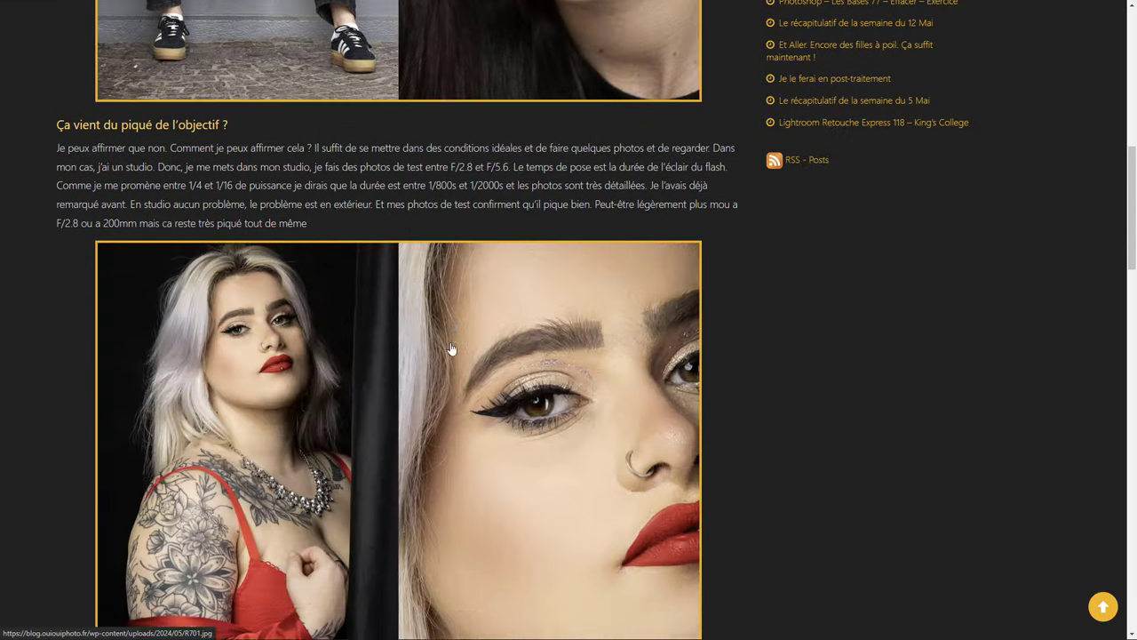
{"action": "scroll", "coordinate": [449, 345], "scroll_direction": "down", "scroll_amount": 5}
{"action": "scroll", "coordinate": [446, 343], "scroll_direction": "down", "scroll_amount": 2}
{"action": "scroll", "coordinate": [446, 346], "scroll_direction": "down", "scroll_amount": 5}
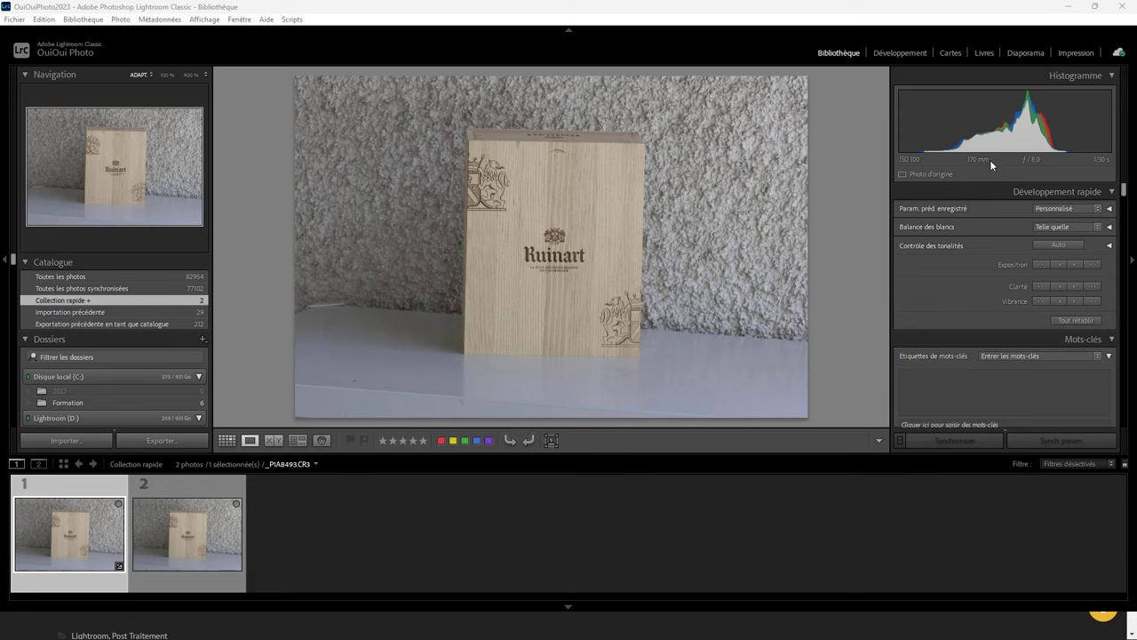
Zoom to 100% on the Ruinart lettering and toggle between the ISO 100 and ISO 6400 shots.
{"action": "left_click", "coordinate": [556, 260]}
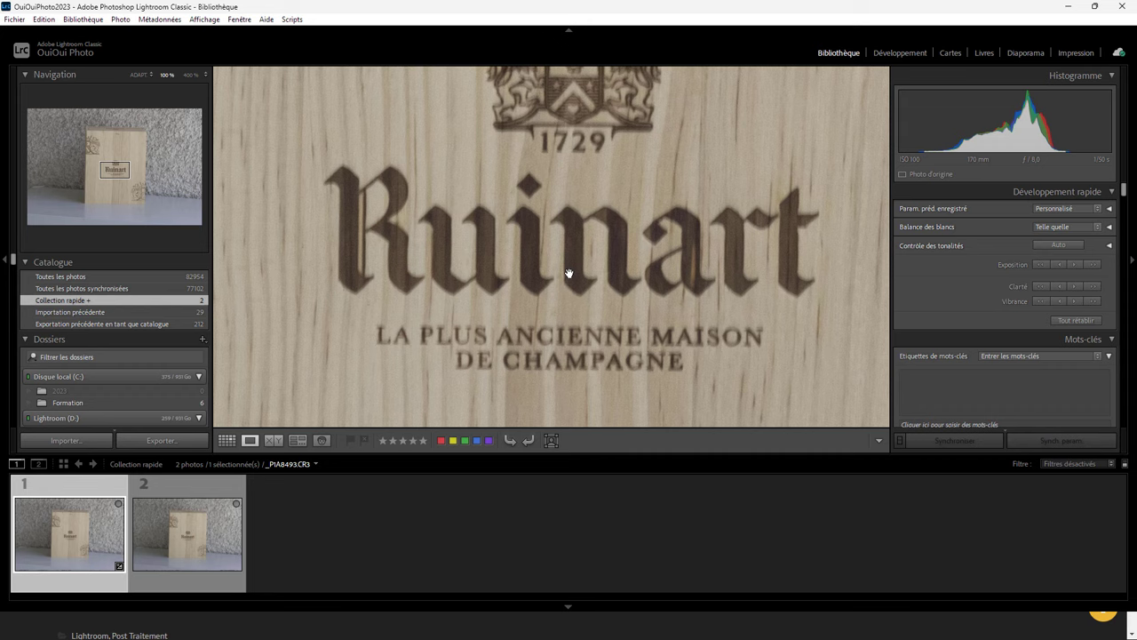
{"action": "left_click", "coordinate": [217, 482]}
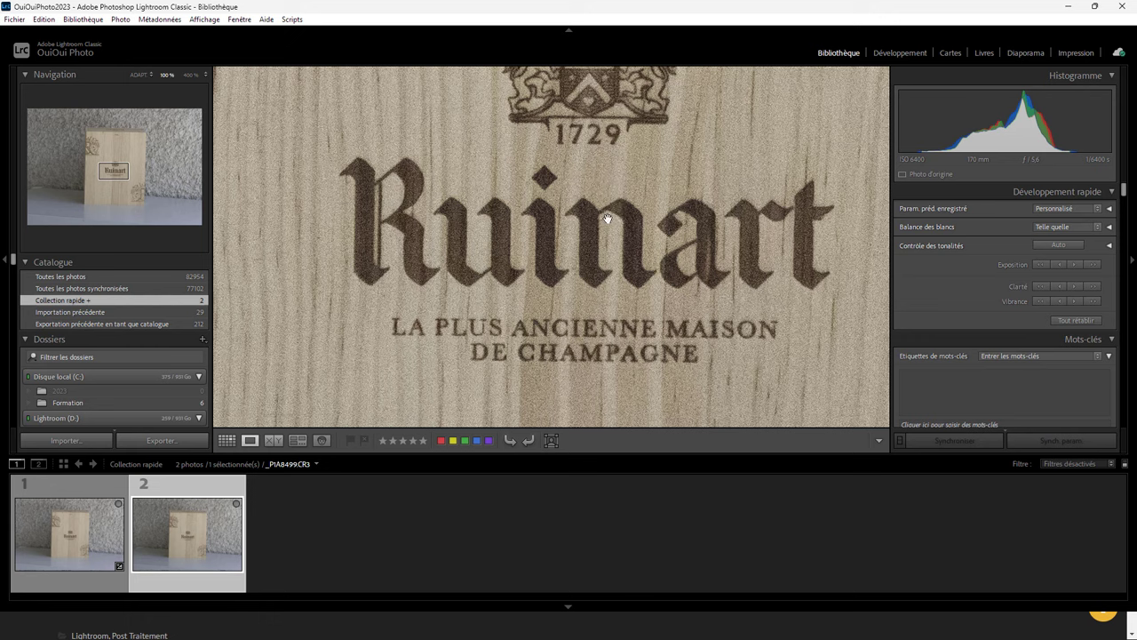
{"action": "left_click", "coordinate": [90, 480]}
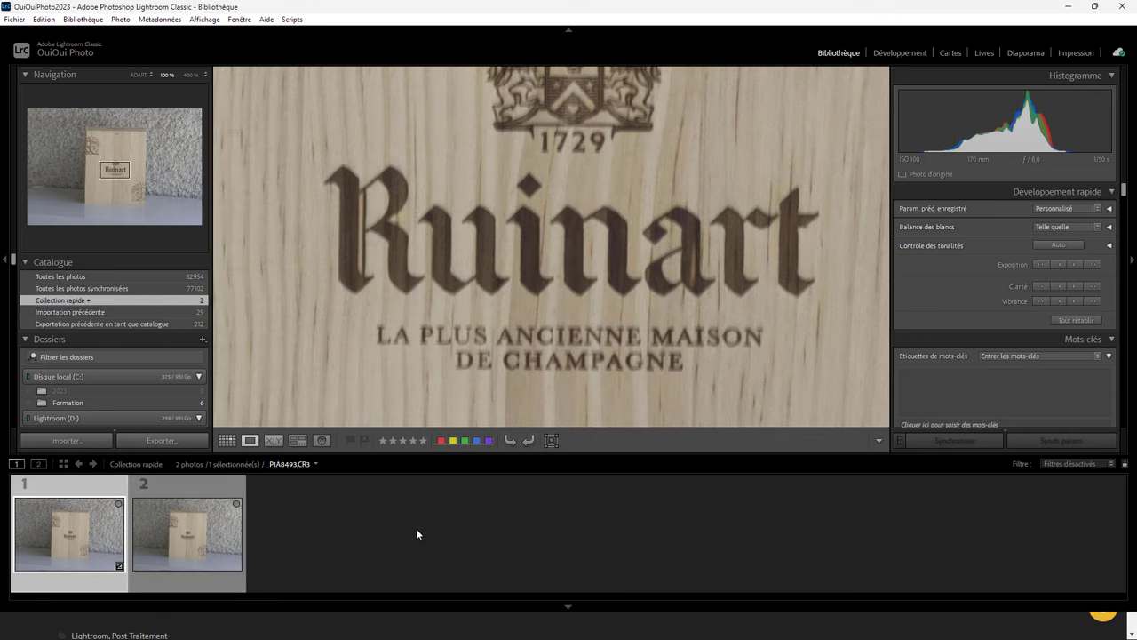
{"action": "key", "text": "Right"}
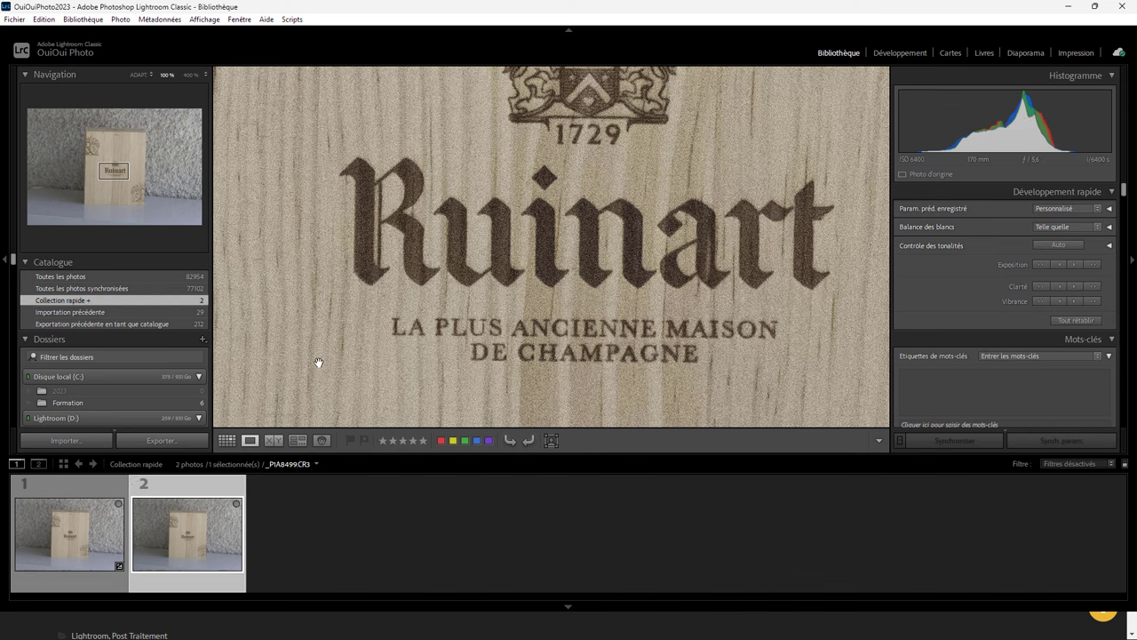
Run Photo > Accentuer on the ISO 6400 shot with Réduire le bruit amount 40.
{"action": "left_click", "coordinate": [119, 19]}
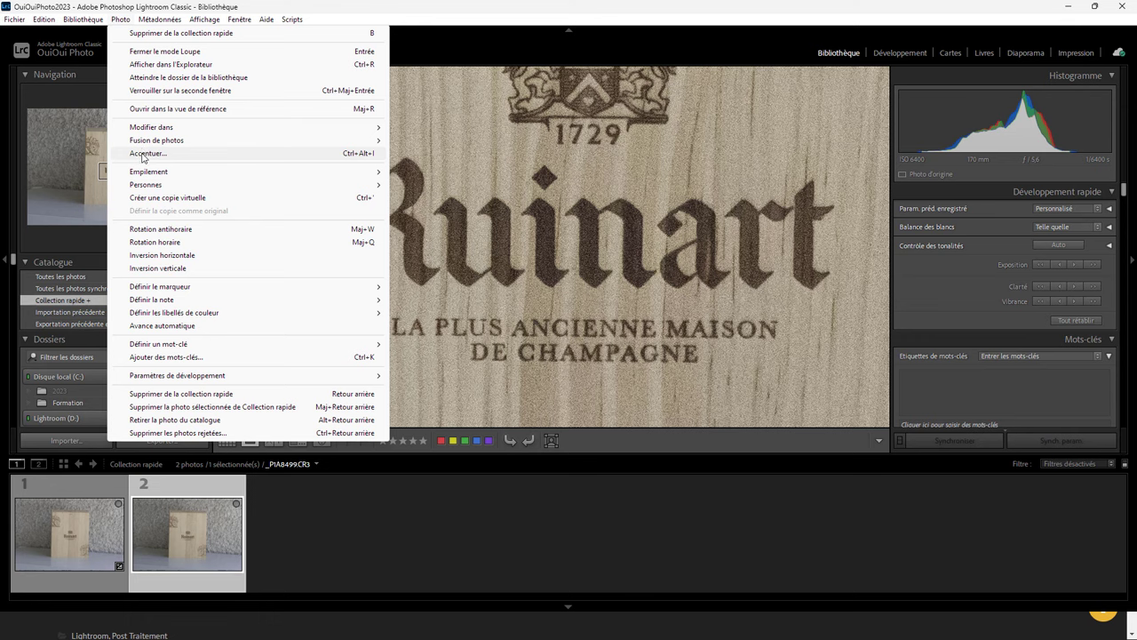
{"action": "left_click", "coordinate": [143, 155]}
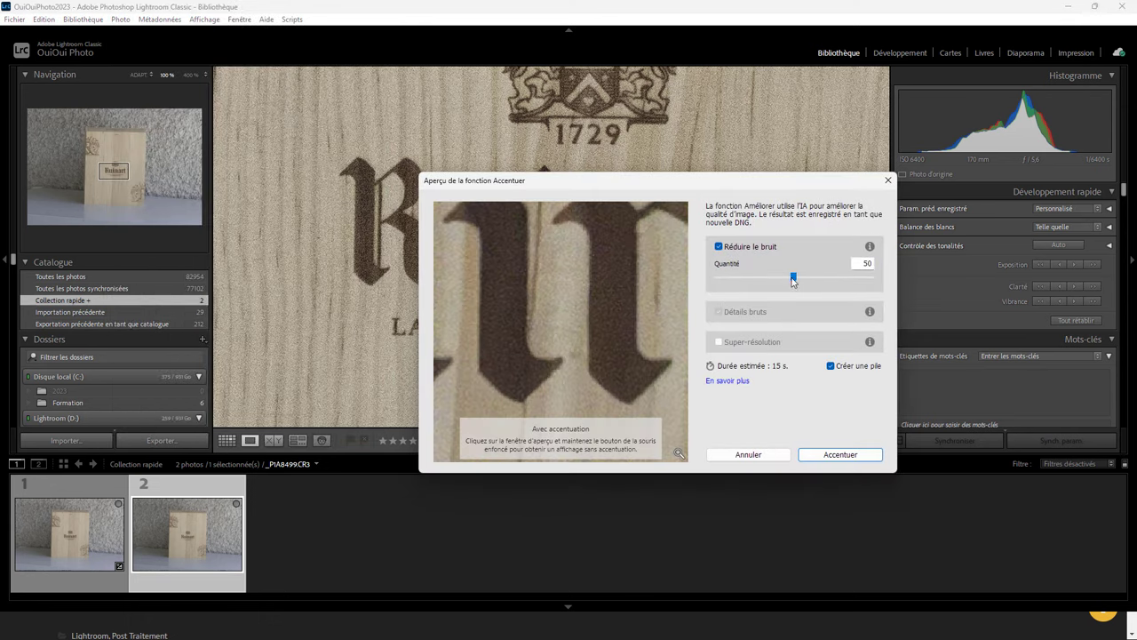
{"action": "mouse_move", "coordinate": [794, 278]}
{"action": "left_mouse_down"}
{"action": "mouse_move", "coordinate": [712, 283]}
{"action": "mouse_move", "coordinate": [779, 289]}
{"action": "left_mouse_up"}
{"action": "left_click", "coordinate": [857, 455]}
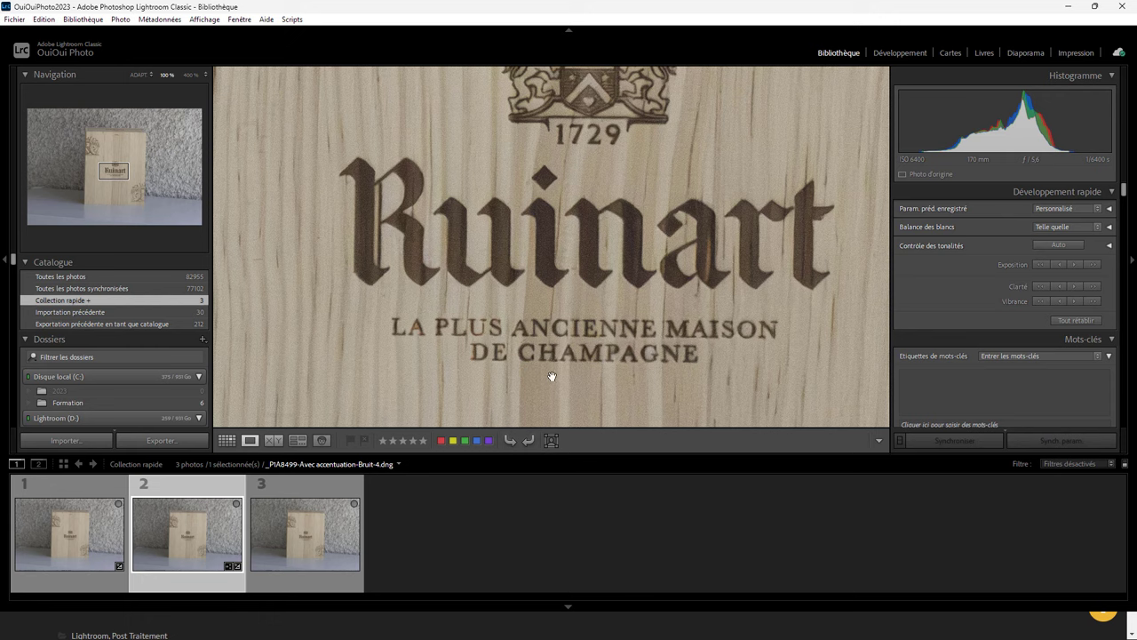
Open the denoised _P1A8499-Avec accentuation-Bruit-4.dng in the Develop module.
{"action": "left_click", "coordinate": [913, 53]}
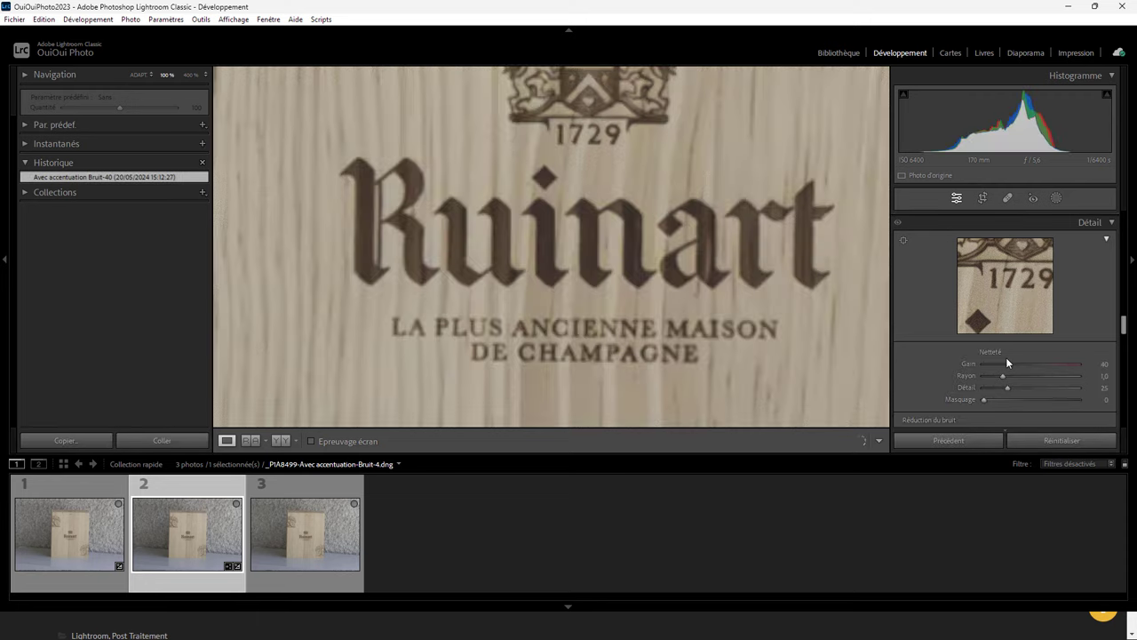
Raise the Détail sharpening amount from 40 to 60 and pan to the crest and 1729.
{"action": "left_click_drag", "start_coordinate": [1008, 364], "coordinate": [1020, 365]}
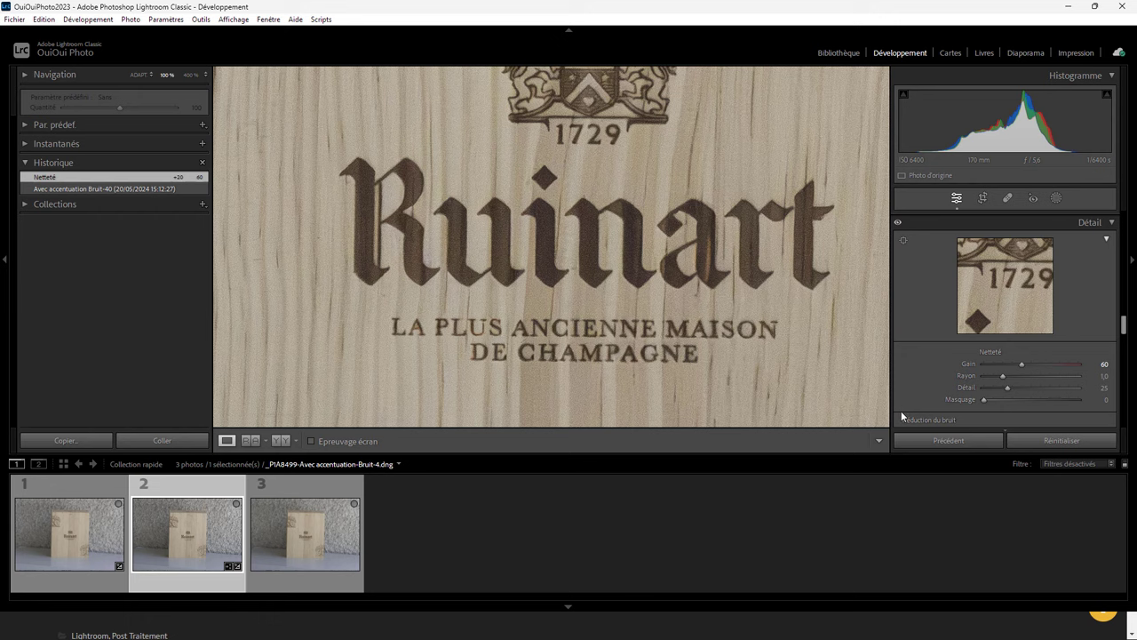
{"action": "left_click_drag", "start_coordinate": [609, 183], "coordinate": [604, 317]}
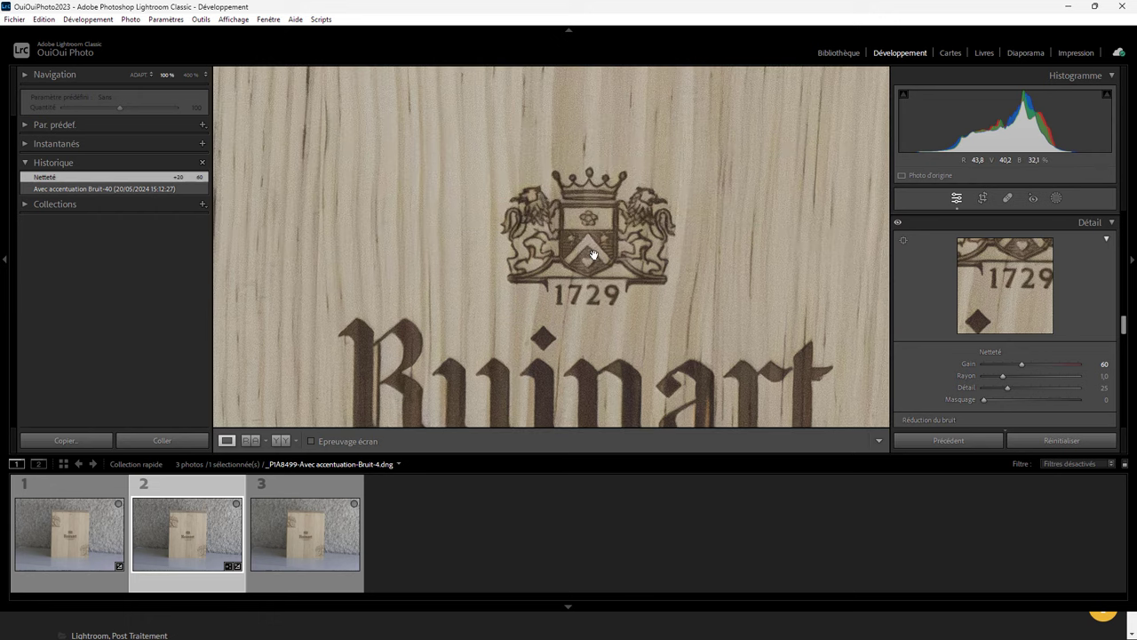
Compare the original and denoised photos side by side in Library, fitted to view.
{"action": "left_click", "coordinate": [292, 487], "text": "ctrl"}
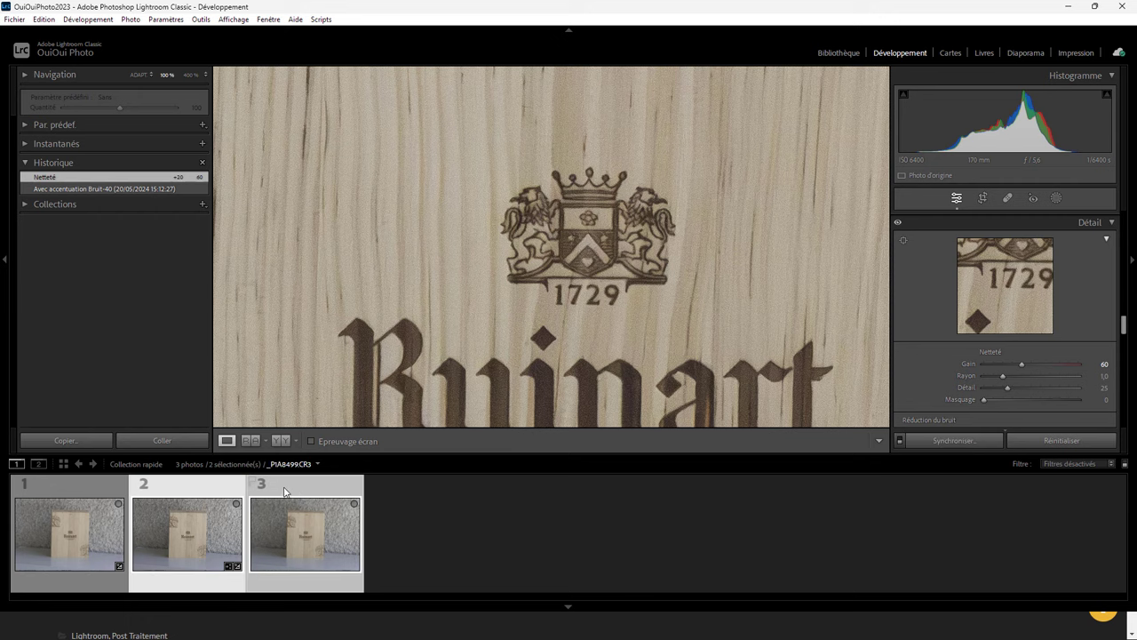
{"action": "left_click", "coordinate": [837, 52]}
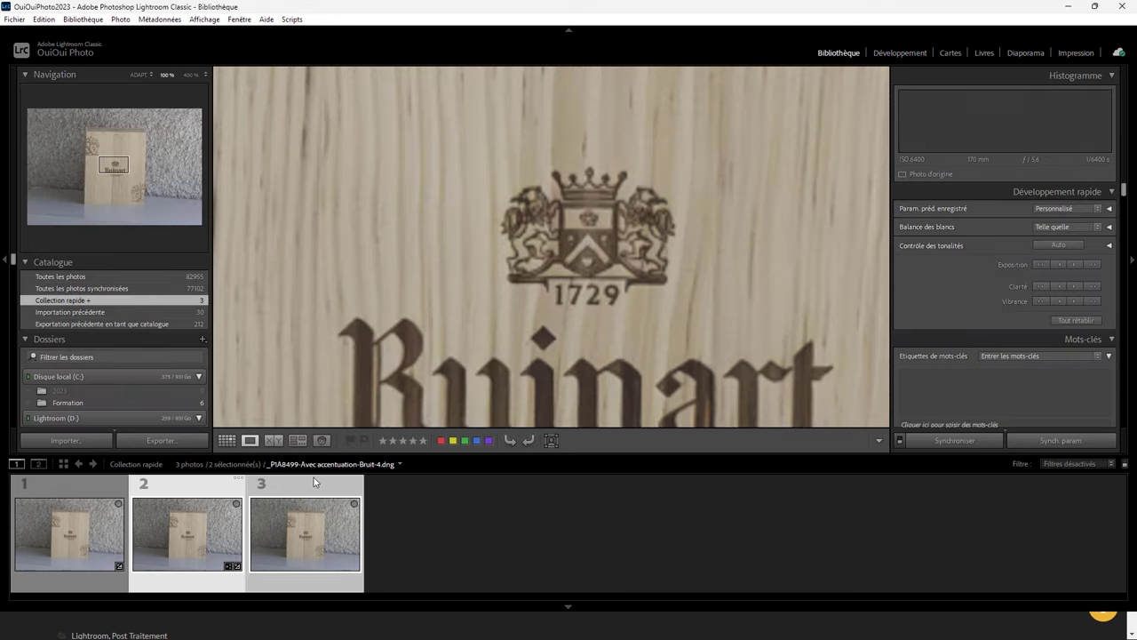
{"action": "left_click", "coordinate": [275, 440]}
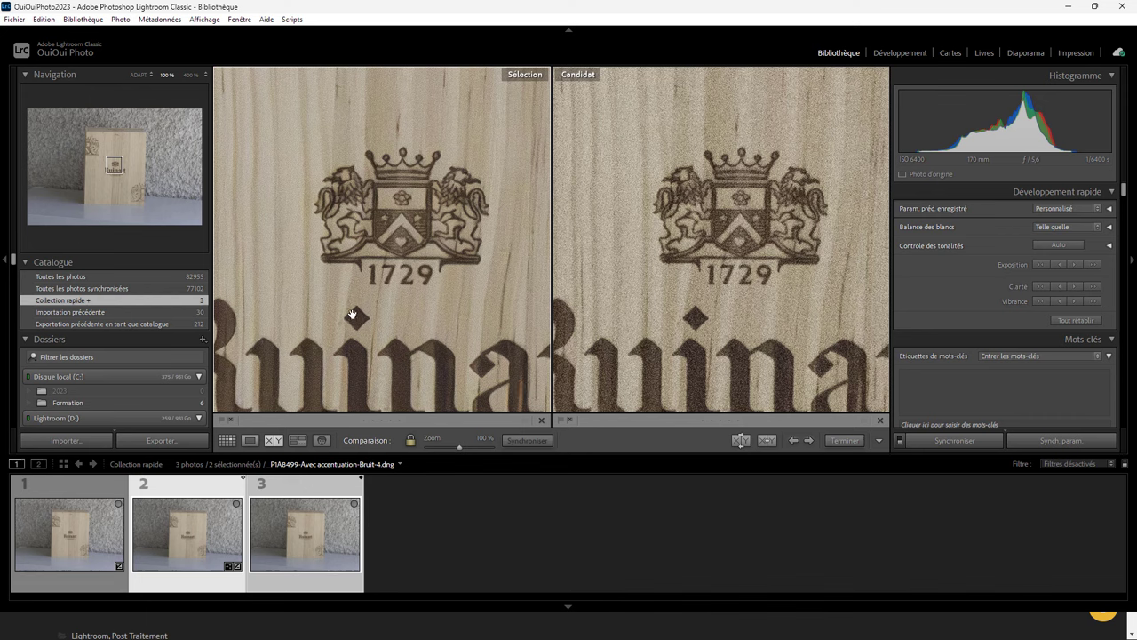
{"action": "left_click", "coordinate": [399, 334]}
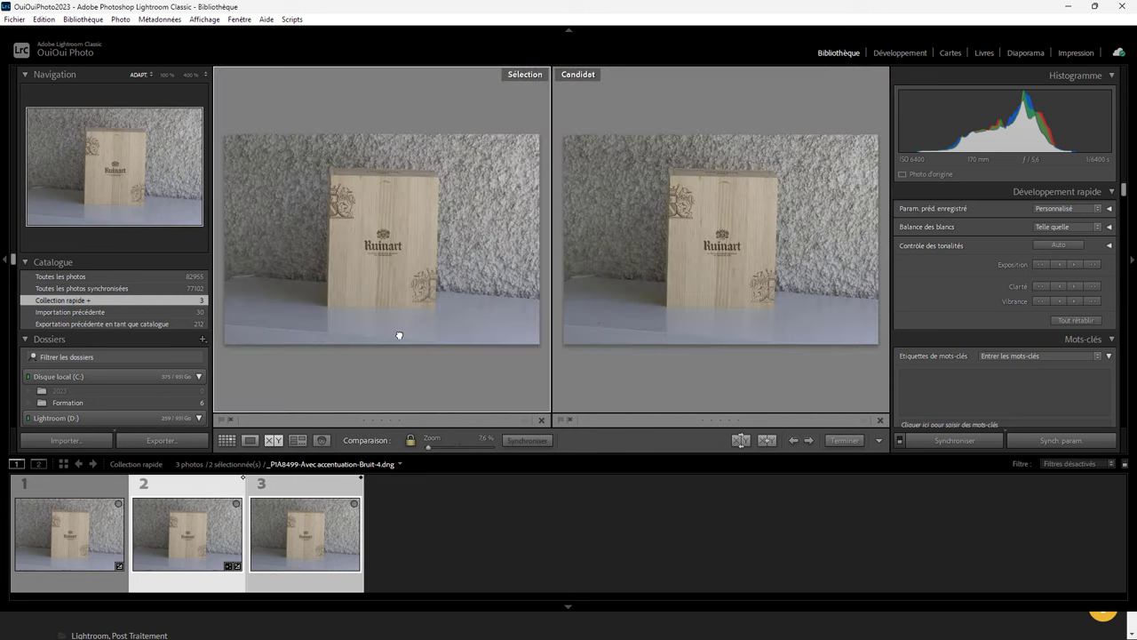
Return to Loupe on the ISO 100 photo only, checking the logo at 100% then fit.
{"action": "left_click", "coordinate": [250, 440]}
{"action": "left_click", "coordinate": [121, 482]}
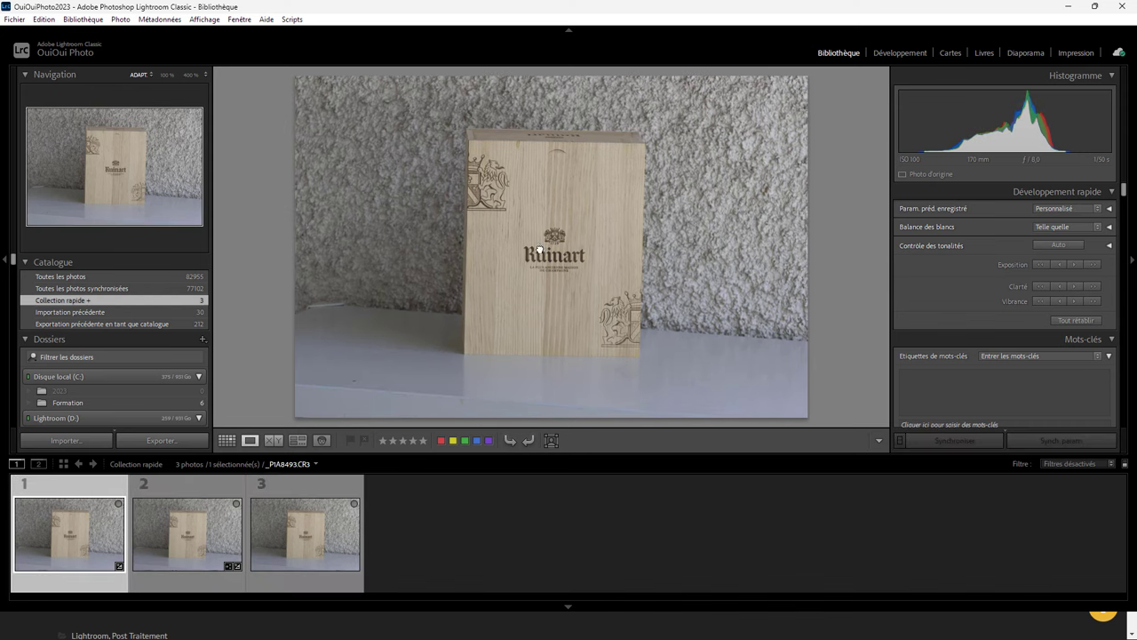
{"action": "left_click", "coordinate": [537, 249]}
{"action": "left_click", "coordinate": [610, 332]}
Edit the ISO 100 shot in Photoshop and launch Topaz Photo AI from Filtre > Topaz Labs.
{"action": "right_click", "coordinate": [75, 527]}
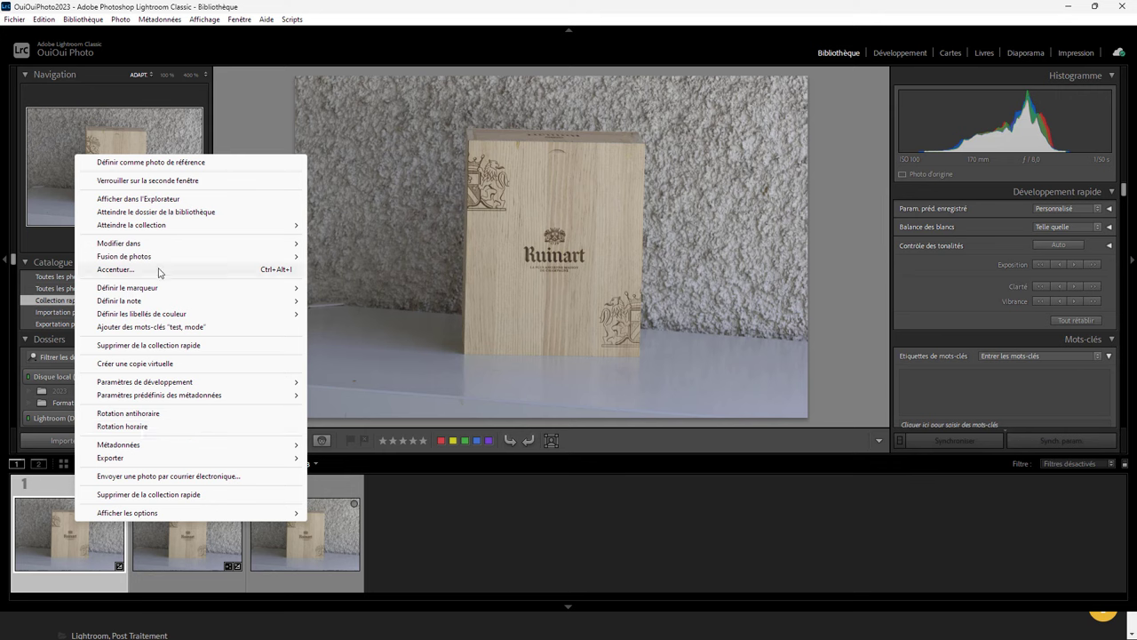
{"action": "mouse_move", "coordinate": [119, 243]}
{"action": "left_click", "coordinate": [391, 245]}
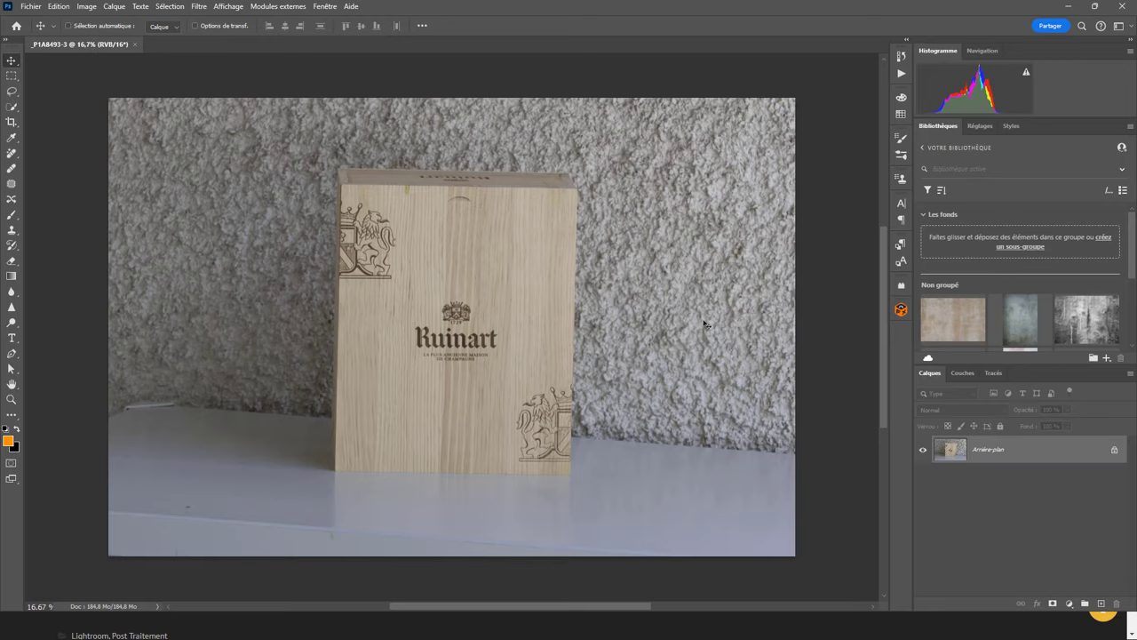
{"action": "left_click", "coordinate": [199, 8]}
{"action": "mouse_move", "coordinate": [216, 301]}
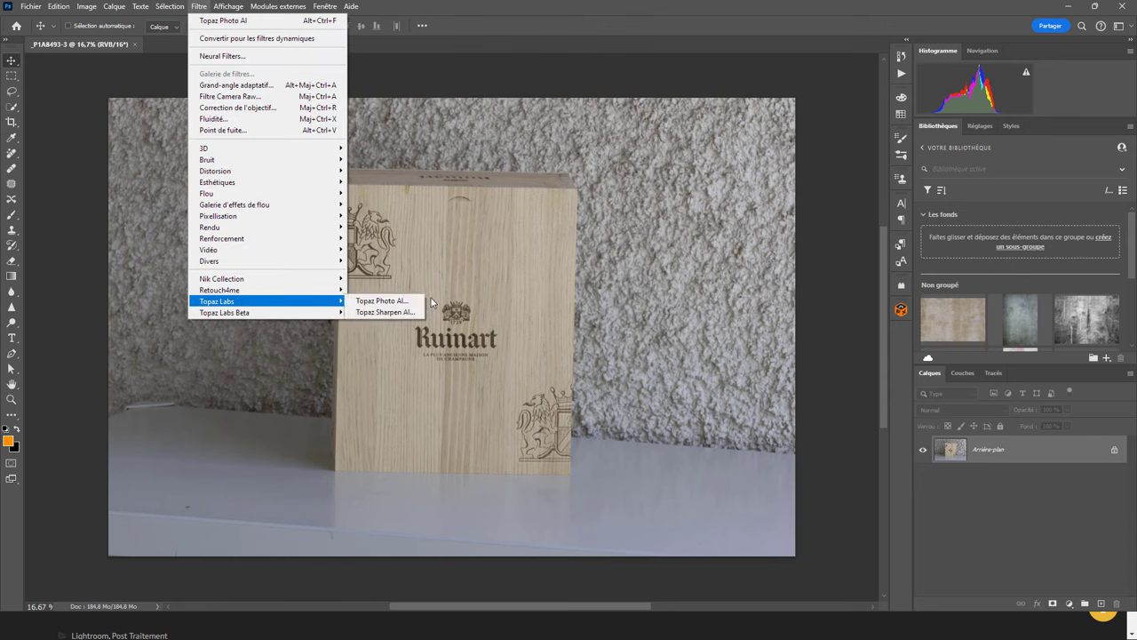
{"action": "left_click", "coordinate": [413, 302]}
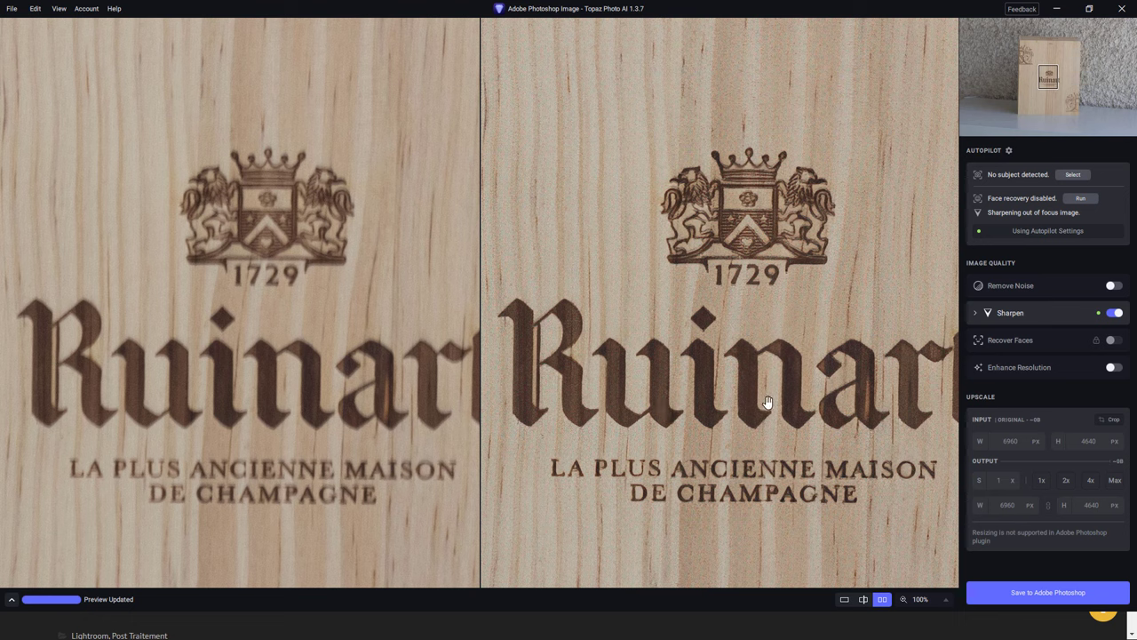
Set Topaz Sharpen to Strong with strength 30 and save the result back to Photoshop.
{"action": "left_click", "coordinate": [976, 314]}
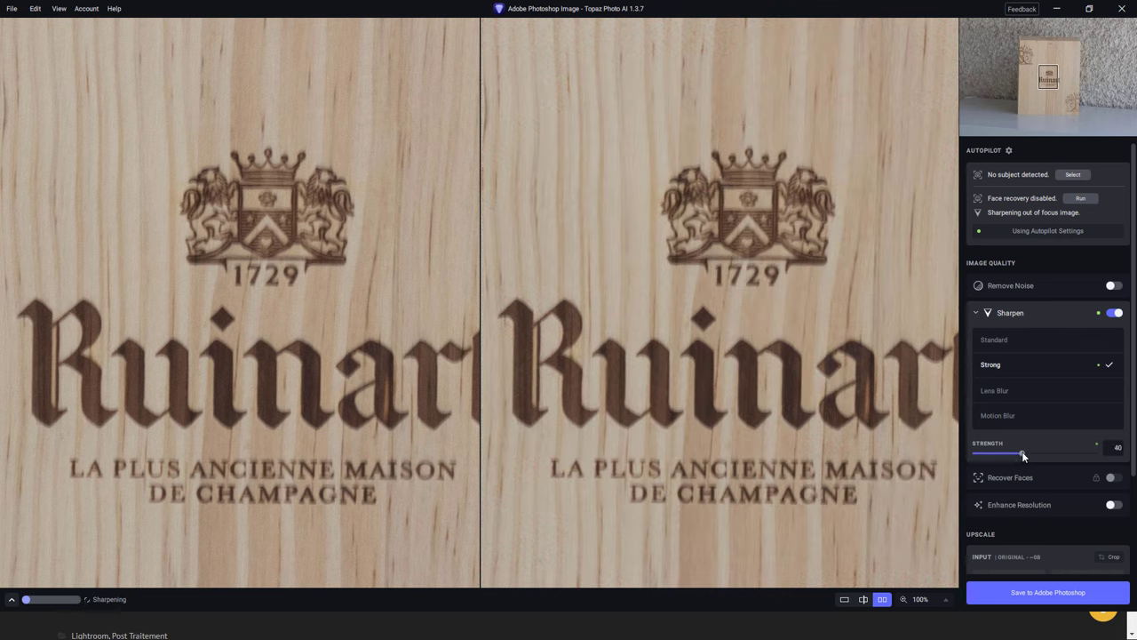
{"action": "left_click_drag", "start_coordinate": [1022, 455], "coordinate": [1010, 455]}
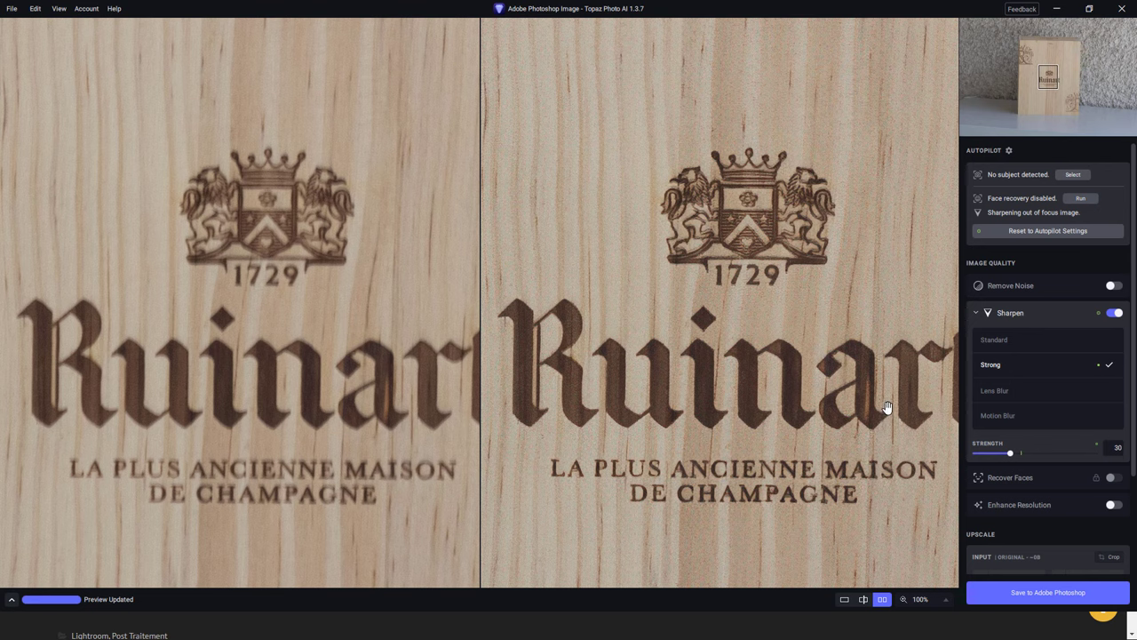
{"action": "left_click", "coordinate": [1044, 591]}
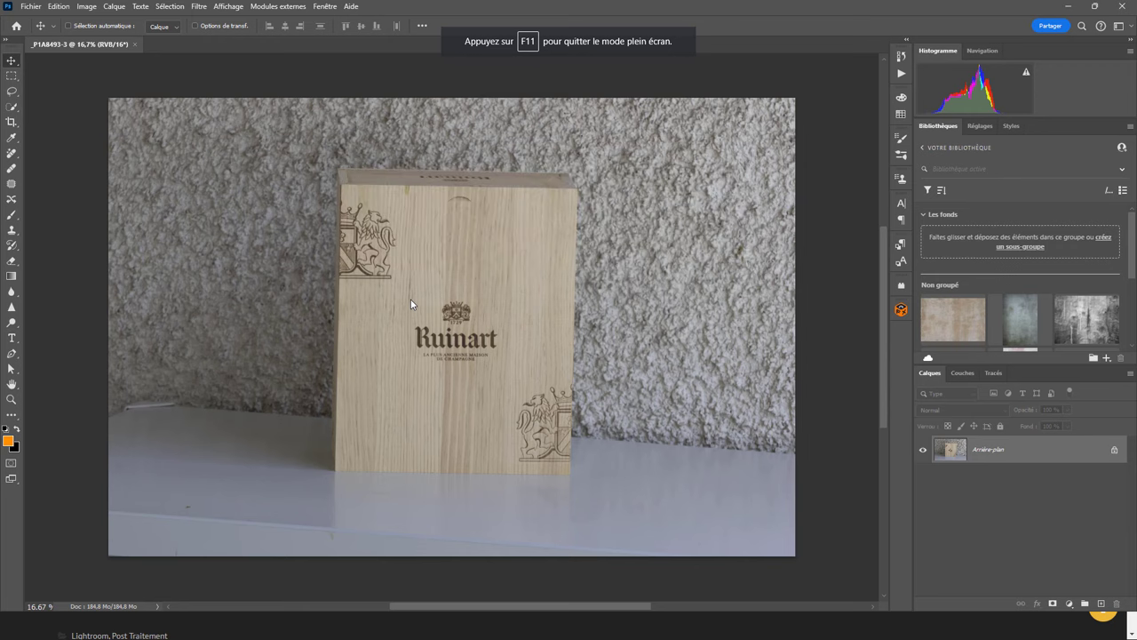
Close the Photoshop document, saving changes so the edited TIF joins the Quick Collection.
{"action": "left_click", "coordinate": [140, 43]}
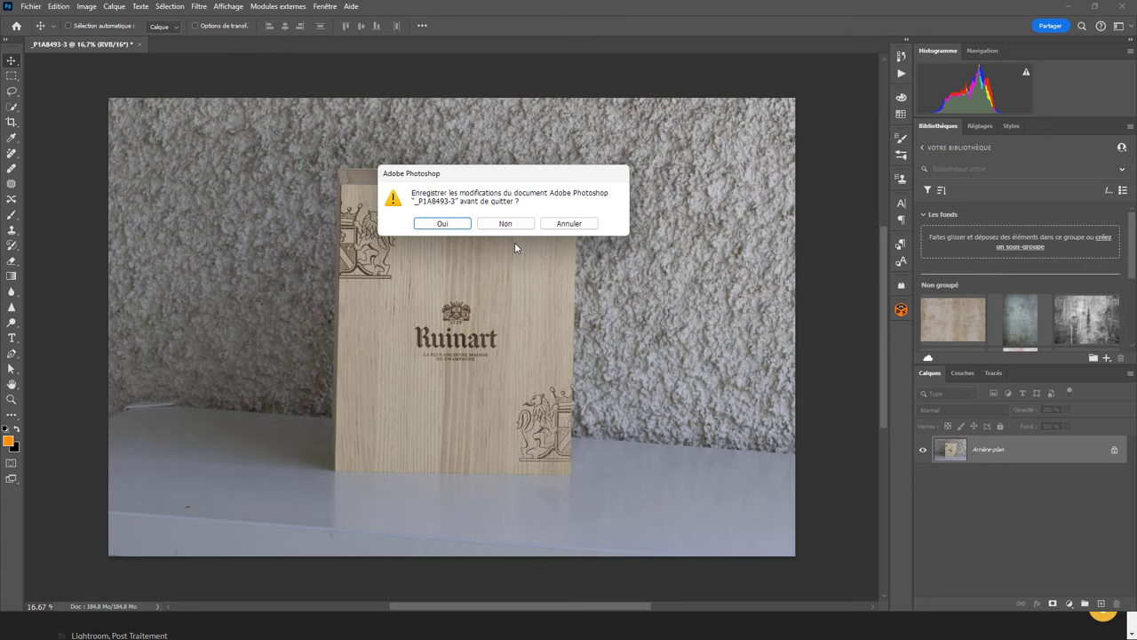
{"action": "left_click", "coordinate": [450, 226]}
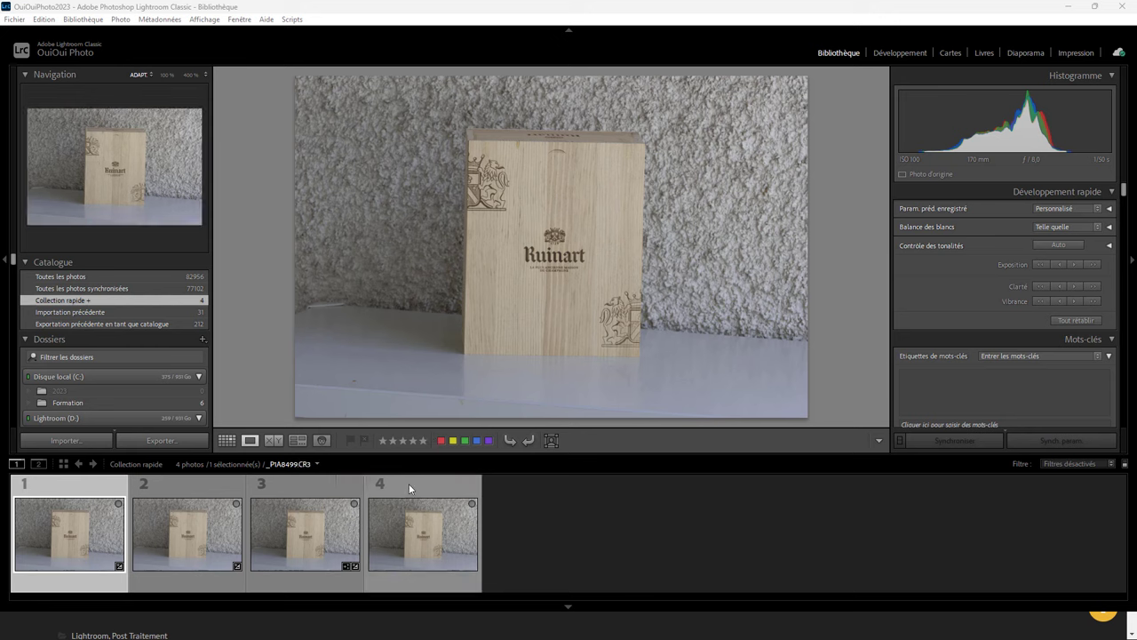
Compare photos 1 and 3 side by side at 100% on the lettering.
{"action": "left_click", "coordinate": [290, 485], "text": "ctrl"}
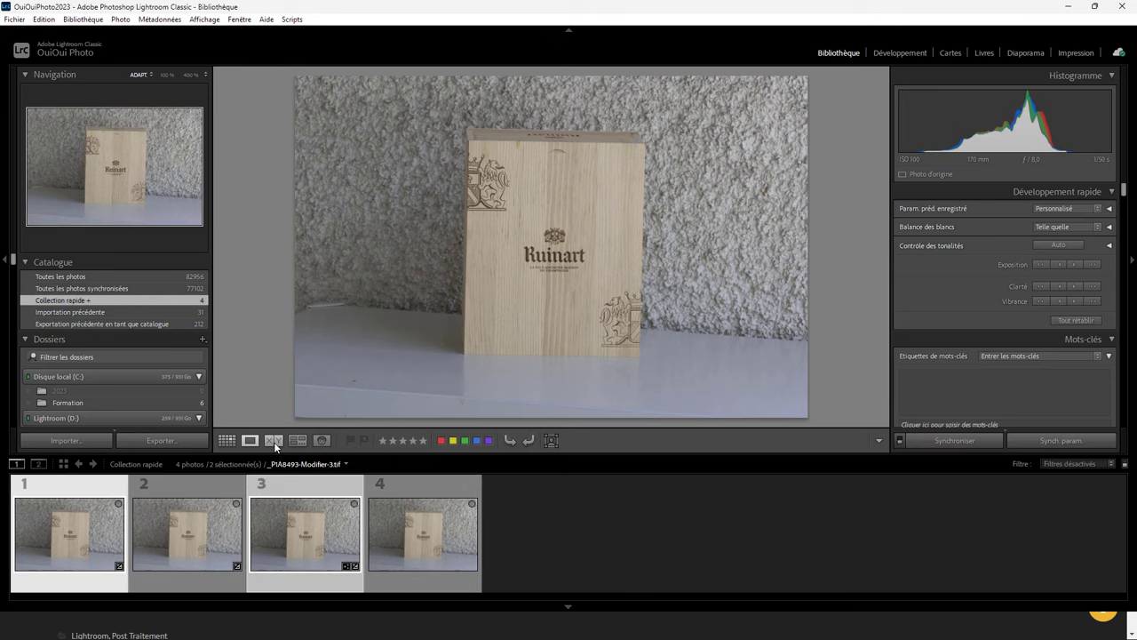
{"action": "left_click", "coordinate": [274, 441]}
{"action": "left_click", "coordinate": [384, 252]}
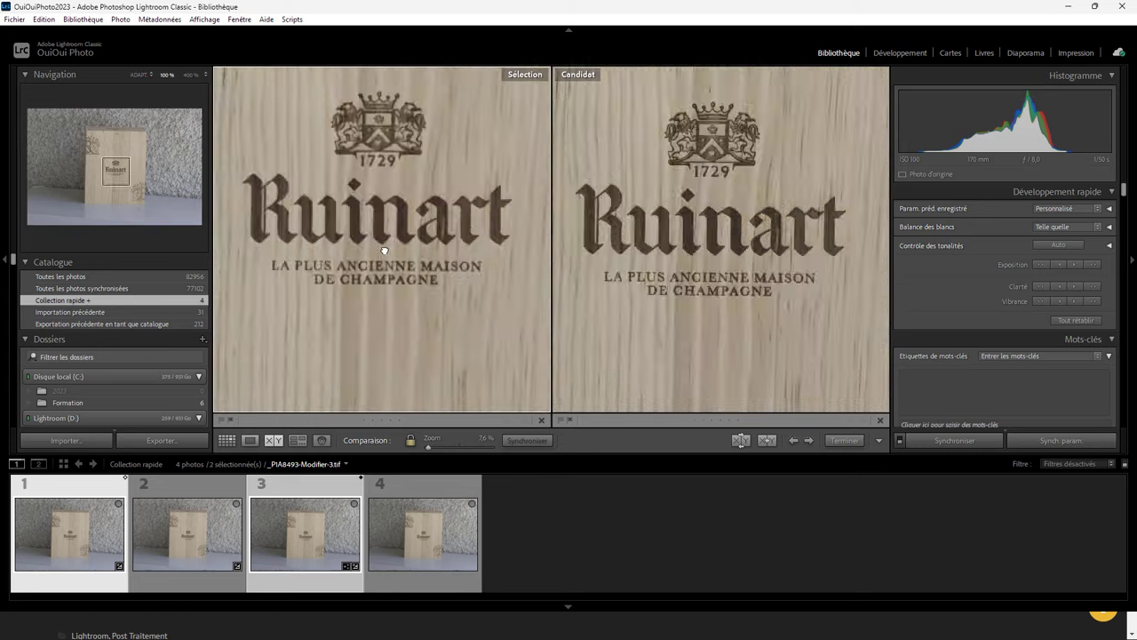
Pan both views over the 1729 date, crest, Ruinart lettering and LA PLUS ANCIENNE MAISON text.
{"action": "left_click_drag", "start_coordinate": [499, 219], "coordinate": [409, 304]}
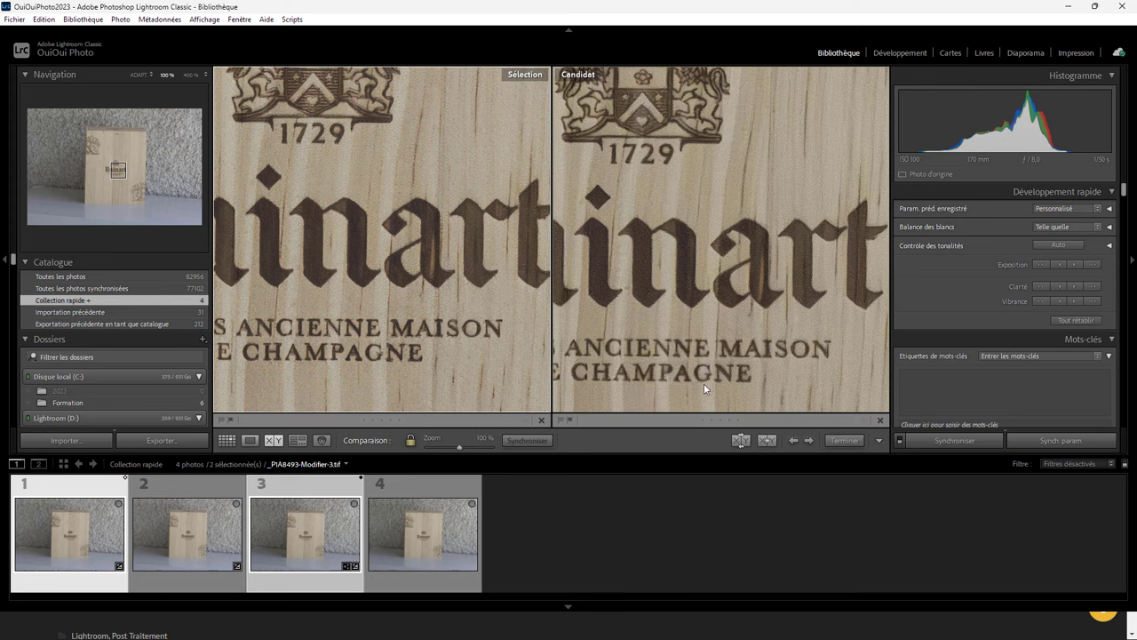
{"action": "left_click_drag", "start_coordinate": [428, 364], "coordinate": [462, 371]}
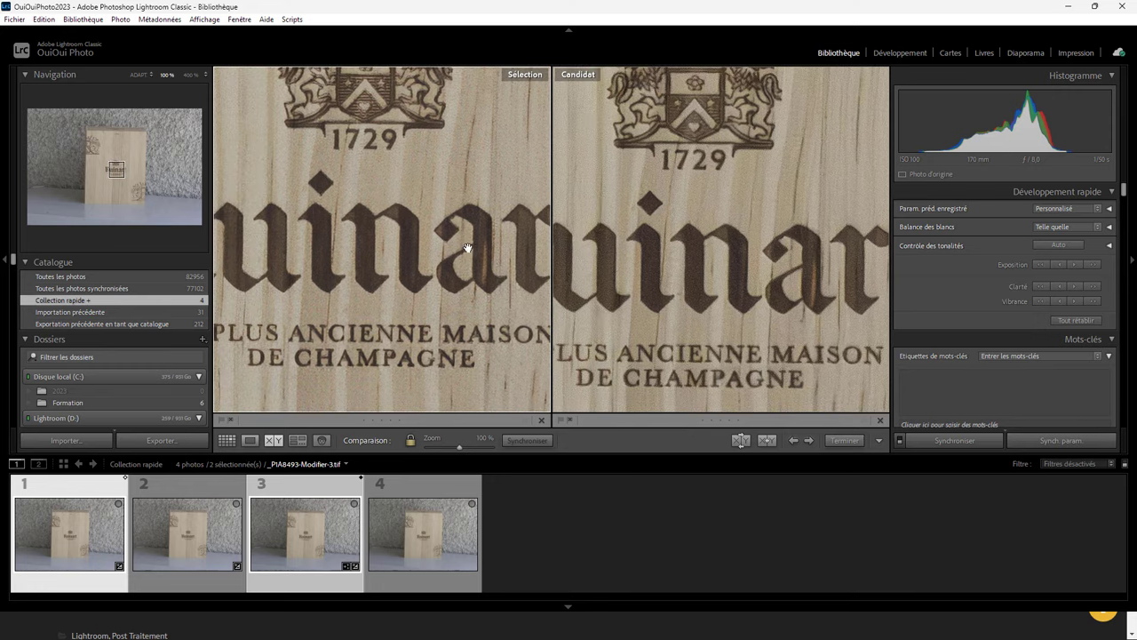
{"action": "left_click_drag", "start_coordinate": [337, 238], "coordinate": [381, 307]}
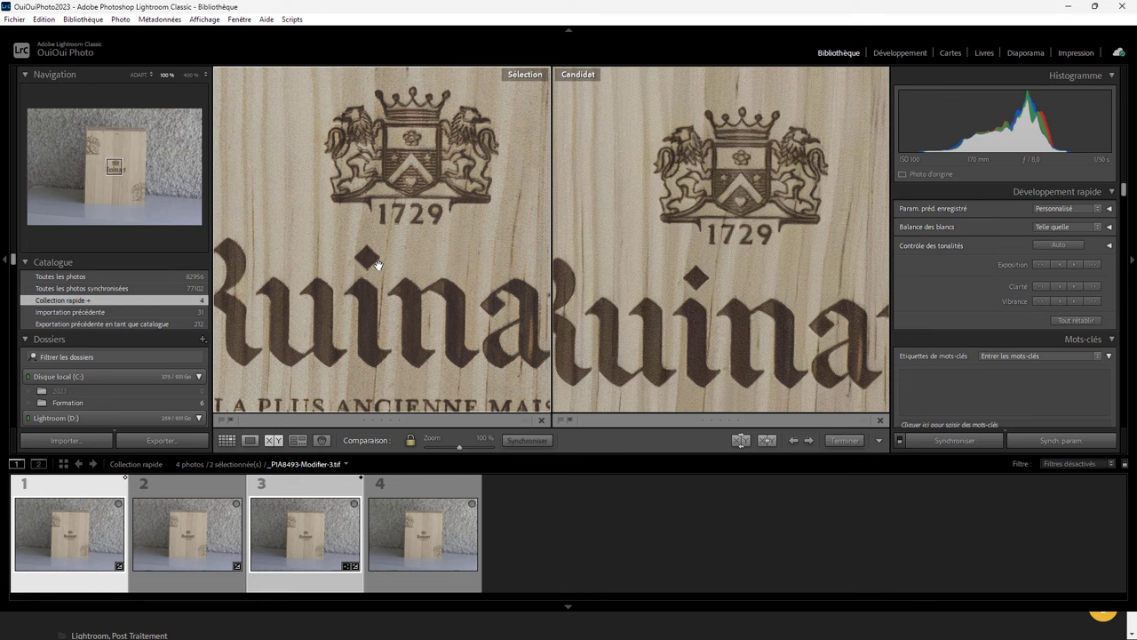
{"action": "left_click_drag", "start_coordinate": [465, 342], "coordinate": [450, 230]}
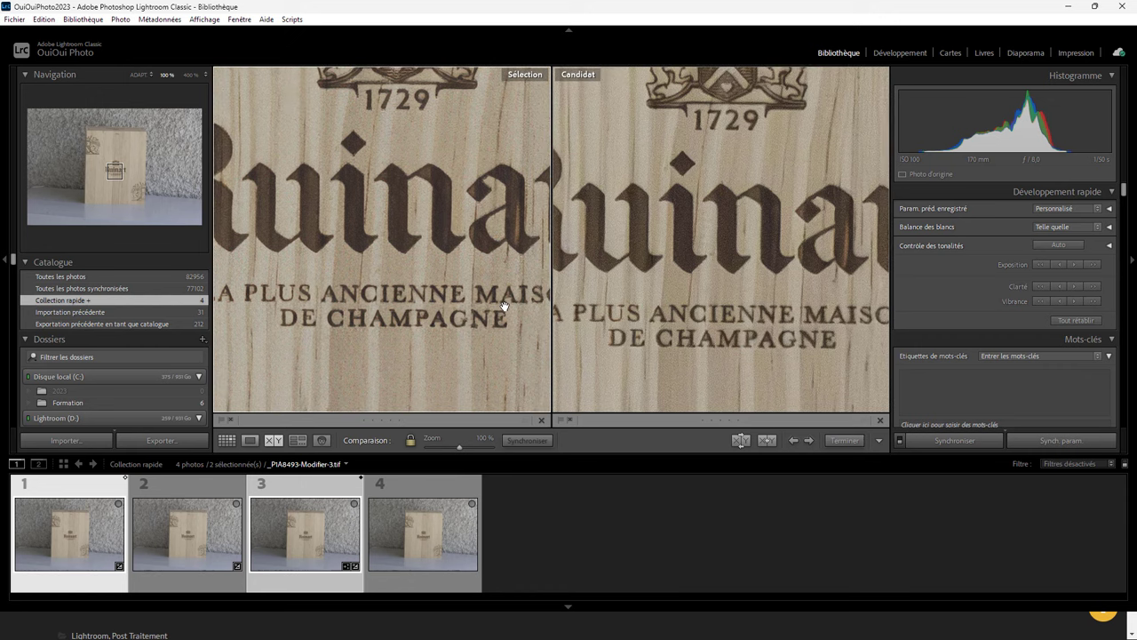
{"action": "left_click_drag", "start_coordinate": [505, 337], "coordinate": [453, 339]}
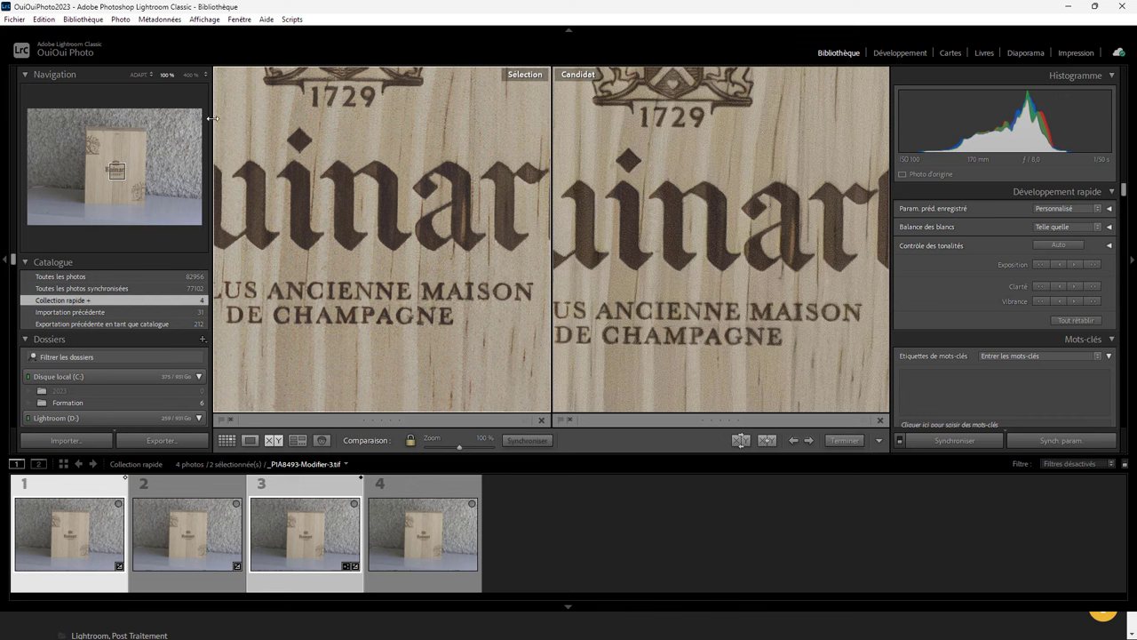
Magnify both photos to 400% and pan across the MAISON and CHAMPAGNE lettering.
{"action": "left_click", "coordinate": [189, 75]}
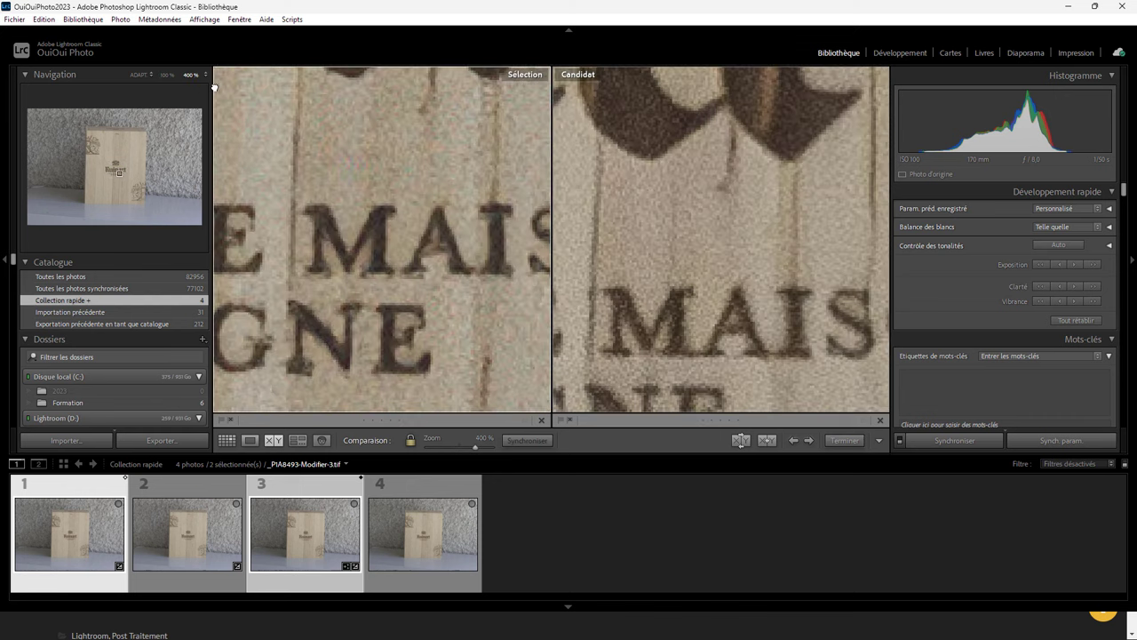
{"action": "left_click_drag", "start_coordinate": [367, 300], "coordinate": [330, 216]}
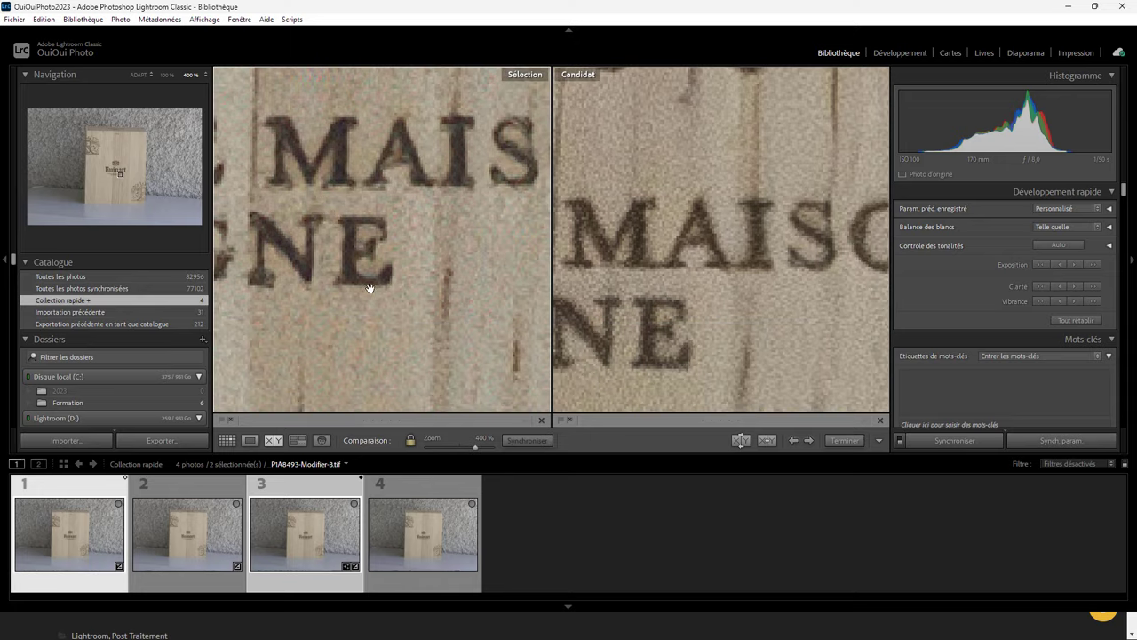
{"action": "left_click_drag", "start_coordinate": [368, 287], "coordinate": [437, 288]}
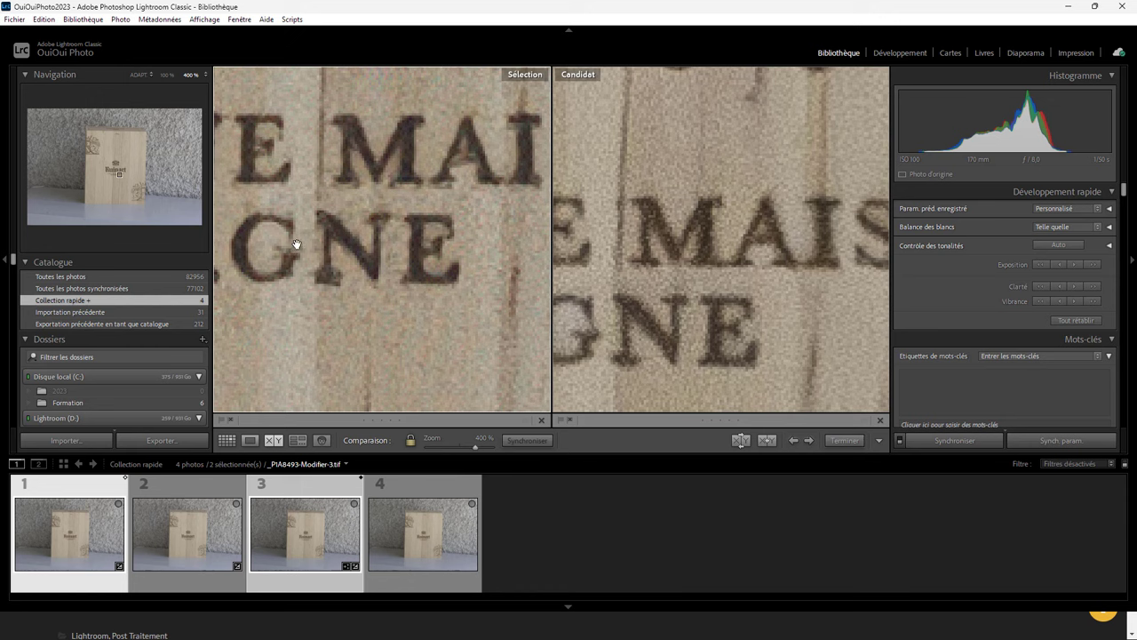
{"action": "left_click_drag", "start_coordinate": [622, 360], "coordinate": [691, 353]}
{"action": "left_click", "coordinate": [691, 352]}
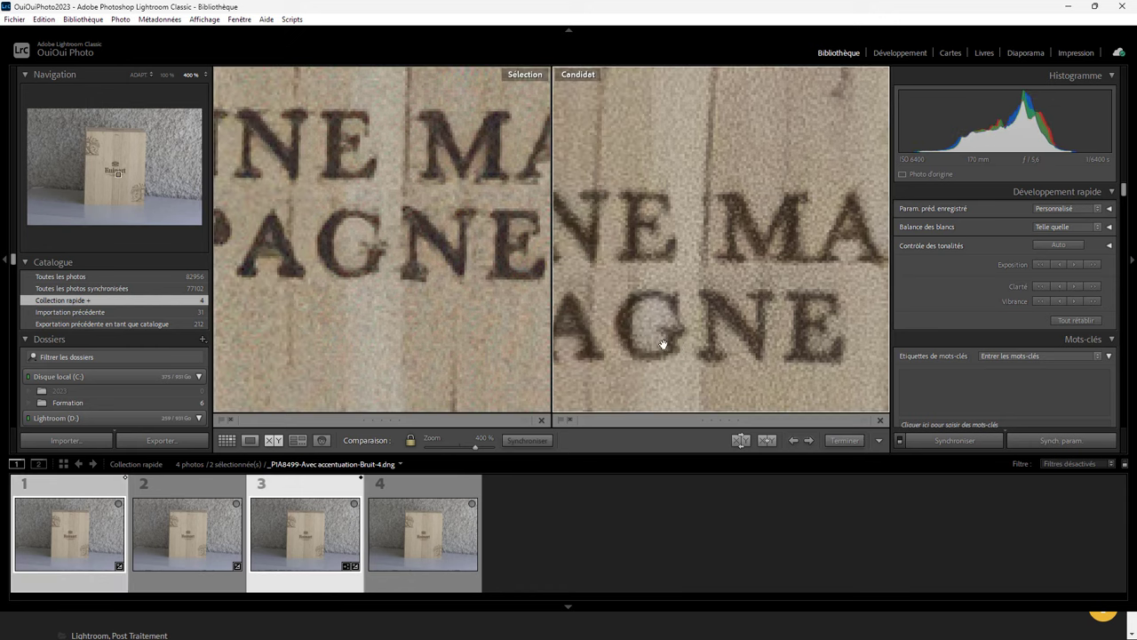
{"action": "left_click_drag", "start_coordinate": [429, 345], "coordinate": [534, 337]}
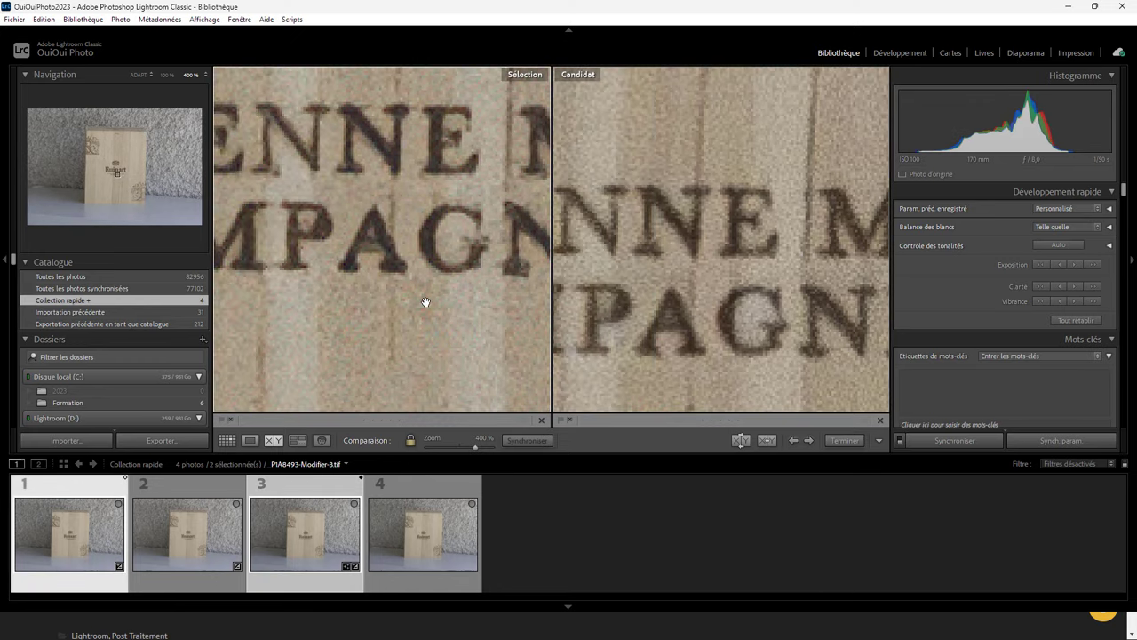
{"action": "mouse_move", "coordinate": [364, 261]}
{"action": "left_mouse_down"}
{"action": "mouse_move", "coordinate": [394, 296]}
{"action": "mouse_move", "coordinate": [401, 290]}
{"action": "left_mouse_up"}
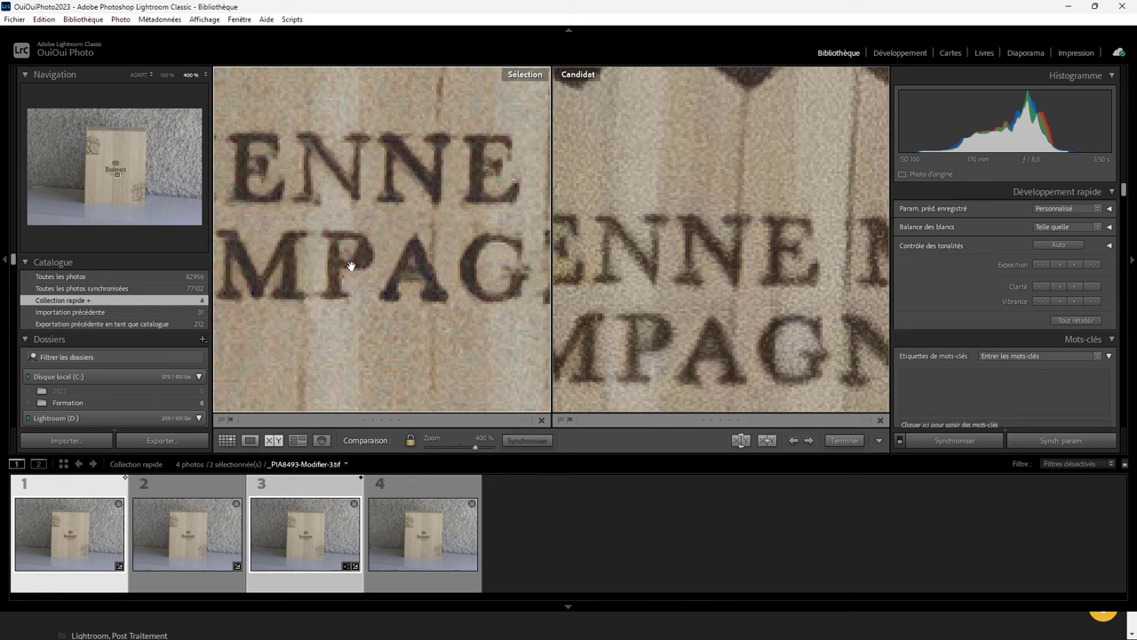
Fit both photos, then re-zoom to 400% on one letter and its diamond dot.
{"action": "left_click", "coordinate": [355, 277]}
{"action": "left_click", "coordinate": [382, 252]}
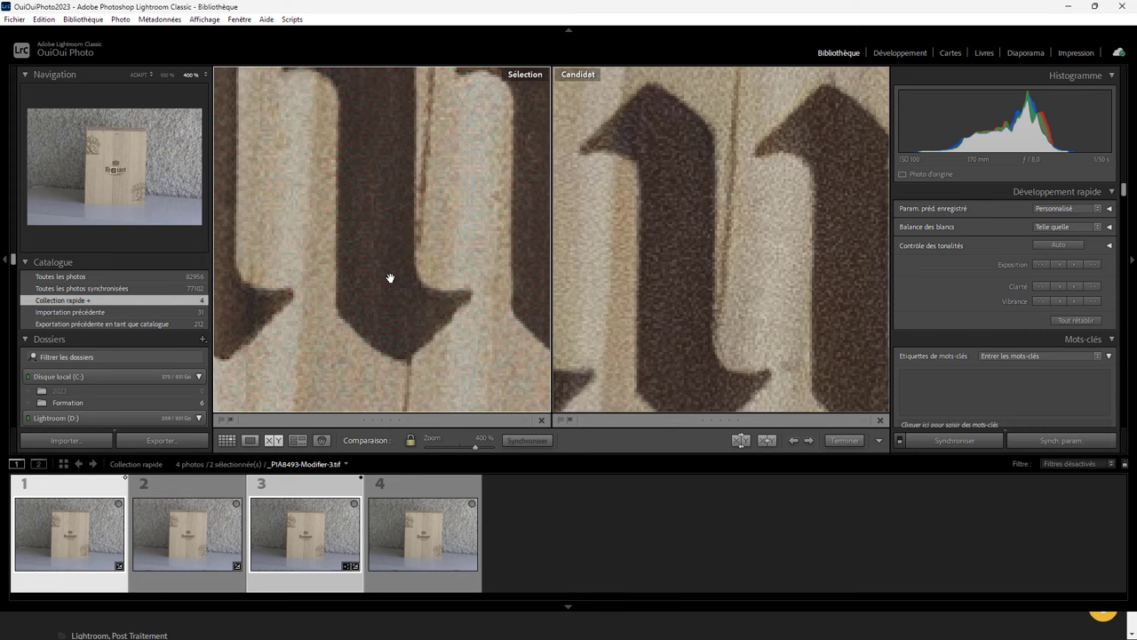
{"action": "left_click_drag", "start_coordinate": [381, 252], "coordinate": [372, 367]}
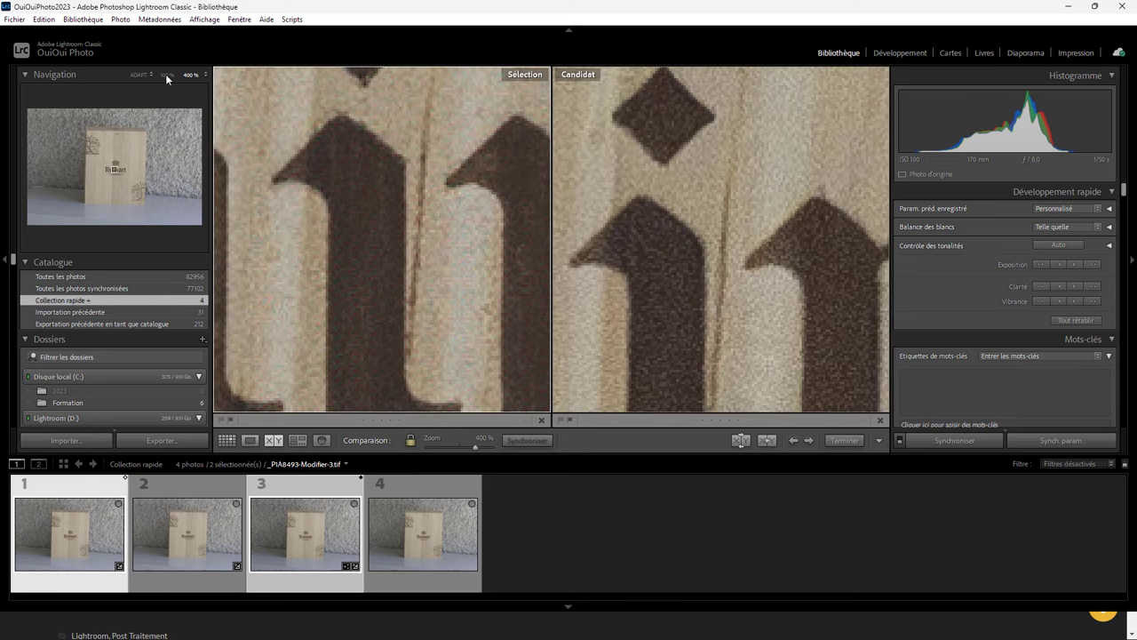
Drop both views to 100%, pan over uinar and PLUS ANCIENNE MAISON, then fit the whole box.
{"action": "left_click", "coordinate": [165, 74]}
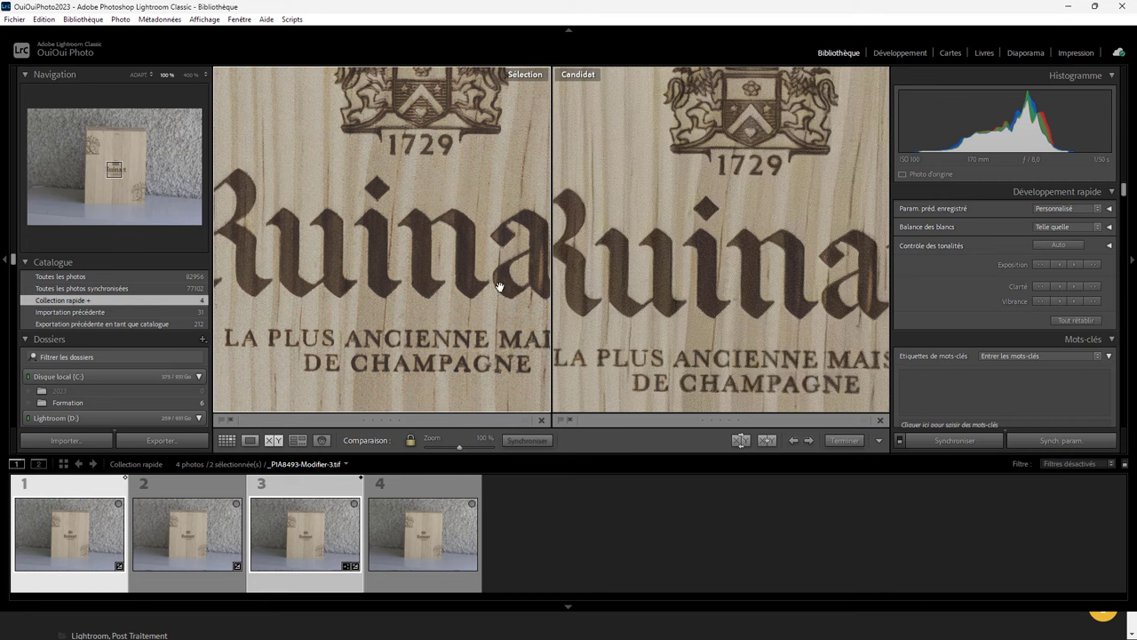
{"action": "left_click_drag", "start_coordinate": [499, 289], "coordinate": [421, 313]}
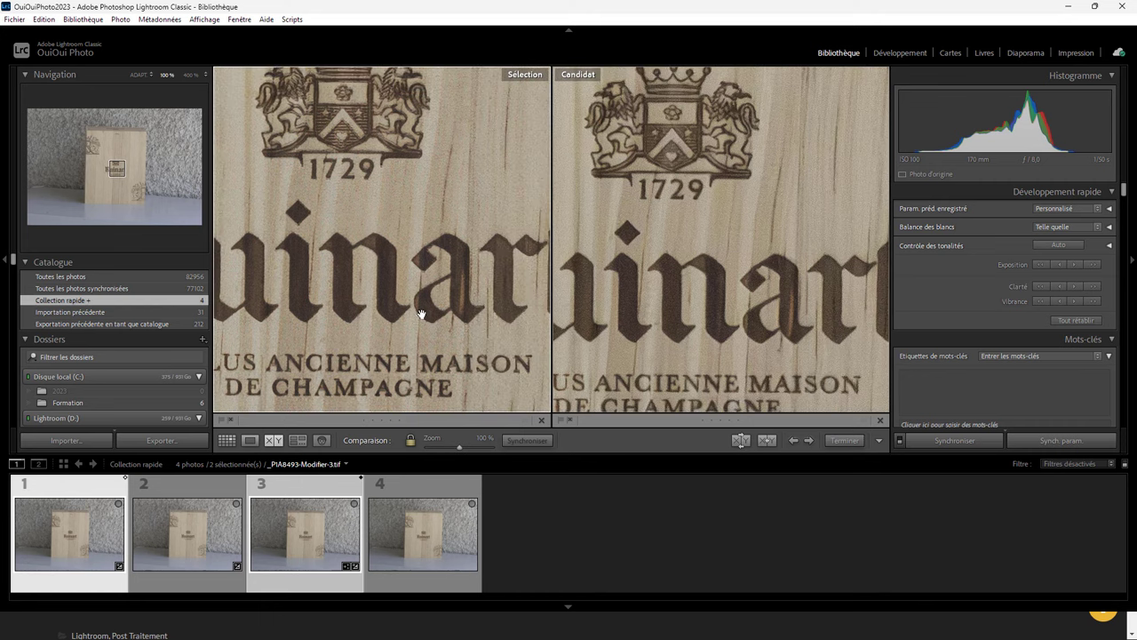
{"action": "left_click_drag", "start_coordinate": [439, 329], "coordinate": [458, 263]}
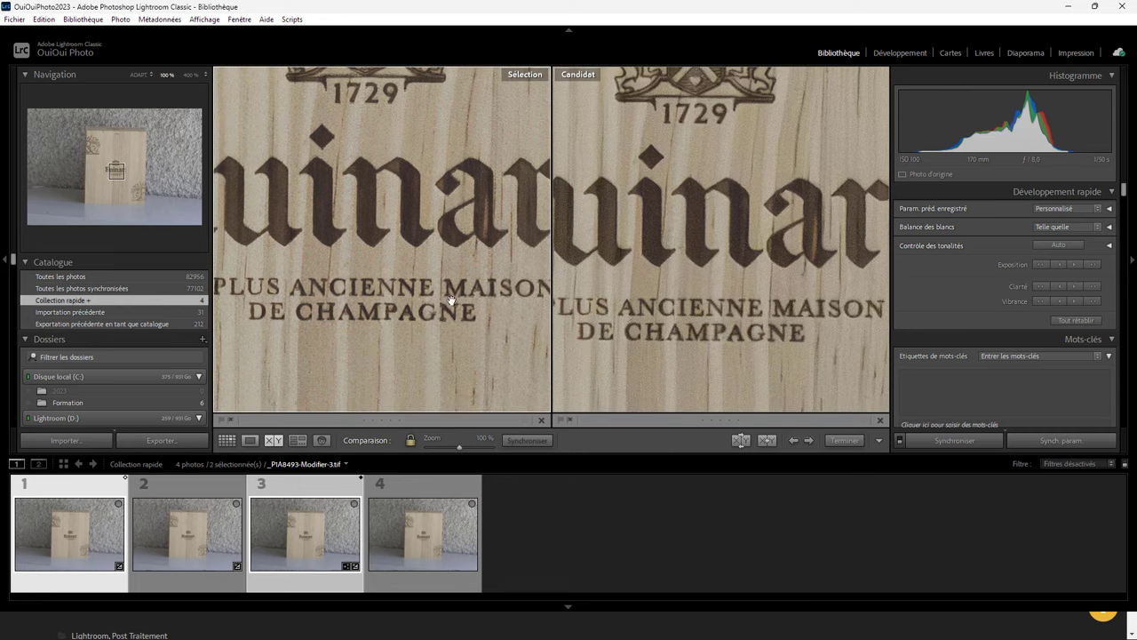
{"action": "left_click", "coordinate": [461, 242]}
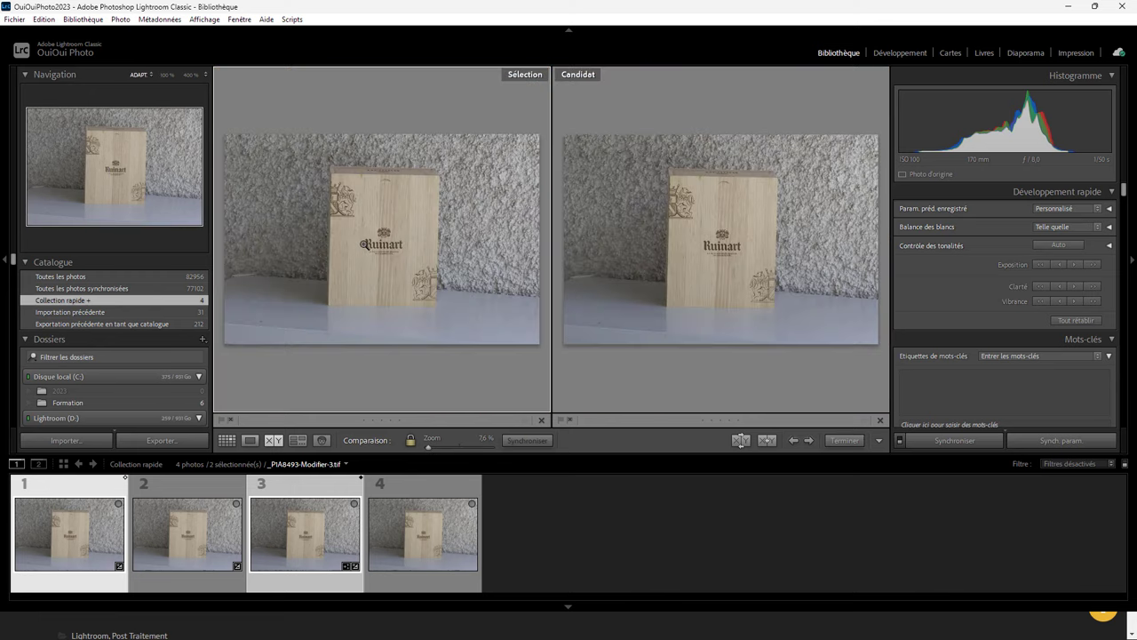
Toggle both photos between Fit and 100%, then pan to the crest and 1729.
{"action": "left_click", "coordinate": [364, 244]}
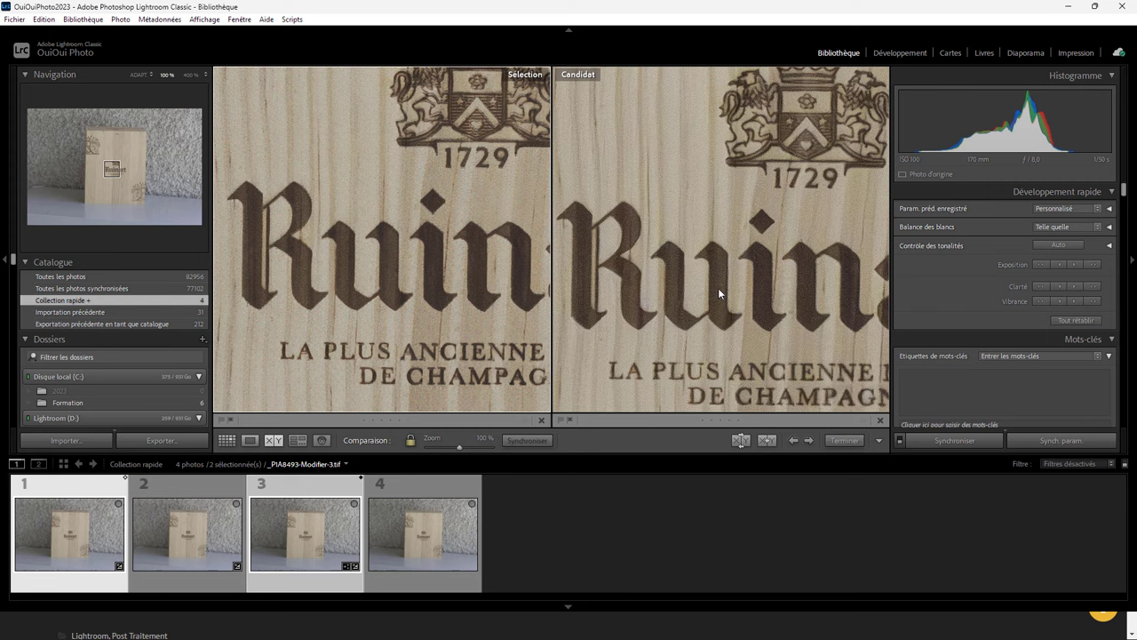
{"action": "left_click", "coordinate": [437, 276]}
{"action": "left_click", "coordinate": [383, 255]}
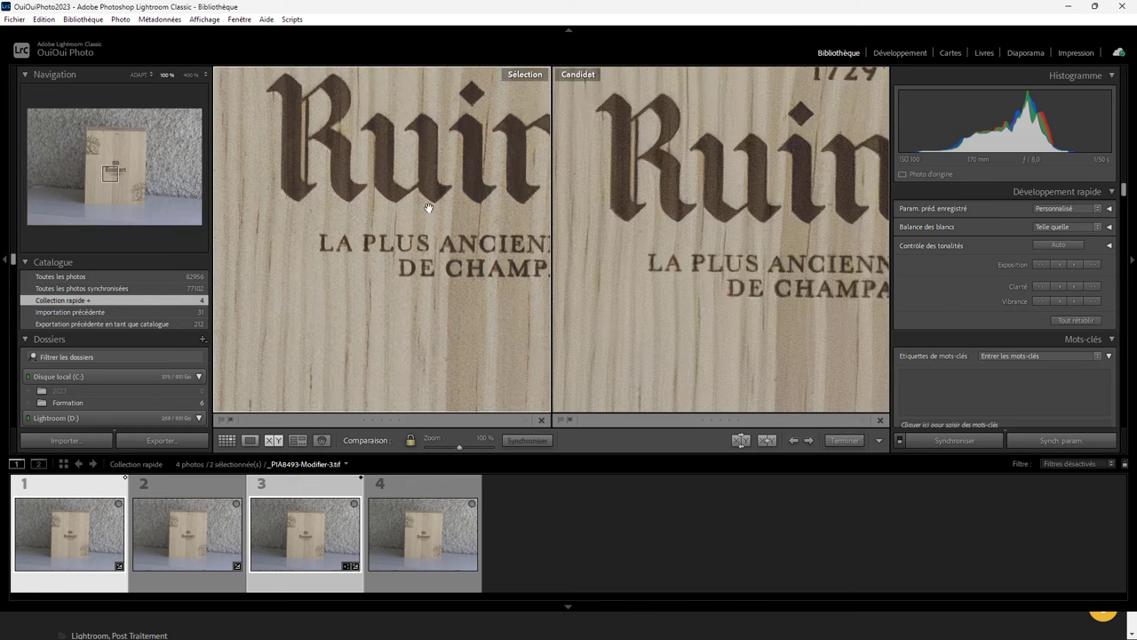
{"action": "left_click_drag", "start_coordinate": [430, 207], "coordinate": [415, 305]}
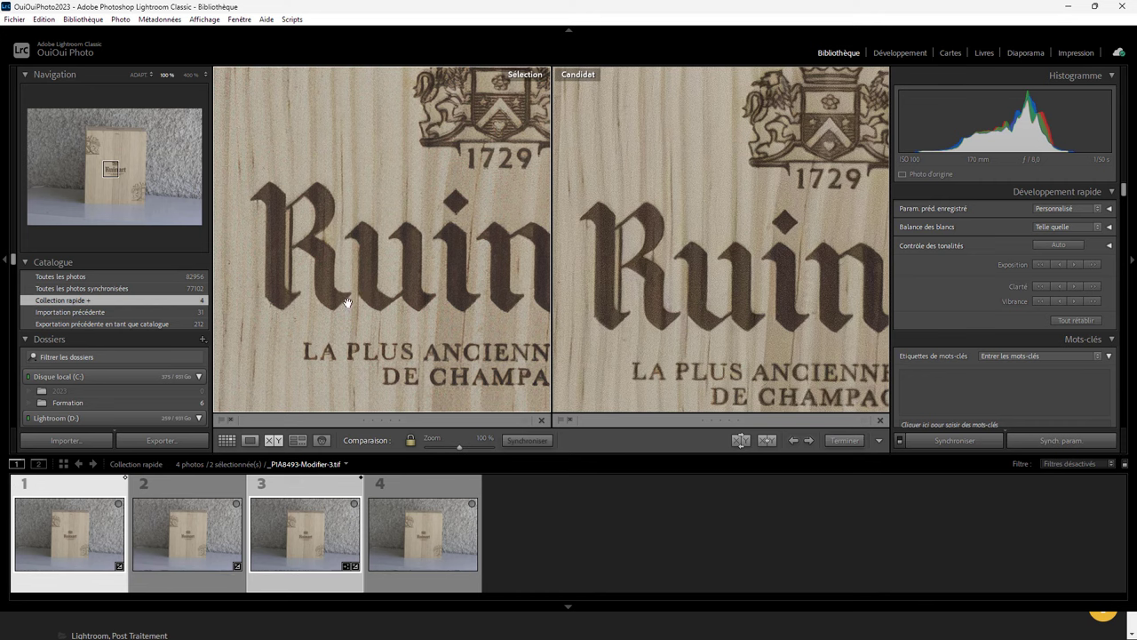
In single-photo loupe, cycle photos 2, 4 and 3, ending on the original CR3 photo 2.
{"action": "left_click", "coordinate": [248, 439]}
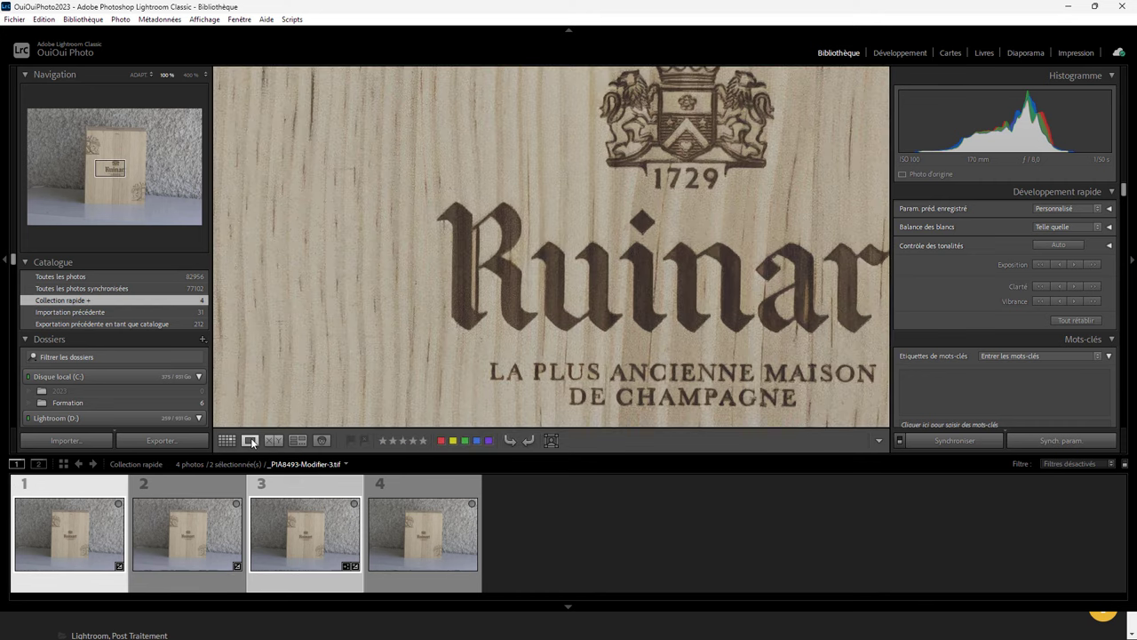
{"action": "left_click", "coordinate": [182, 485]}
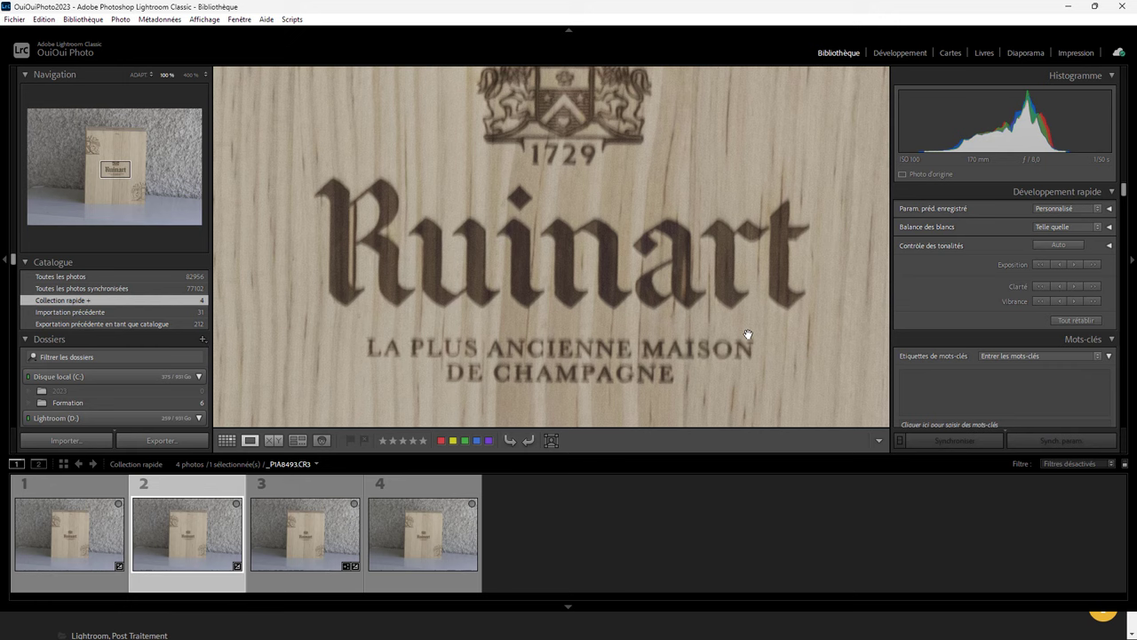
{"action": "left_click", "coordinate": [440, 487]}
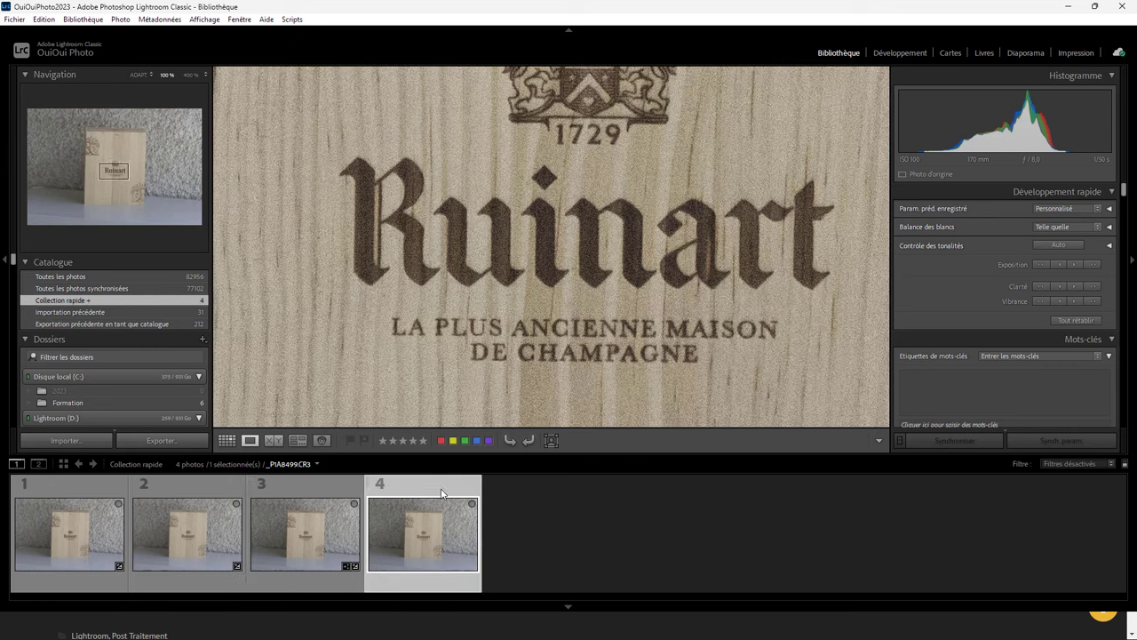
{"action": "left_click", "coordinate": [337, 496]}
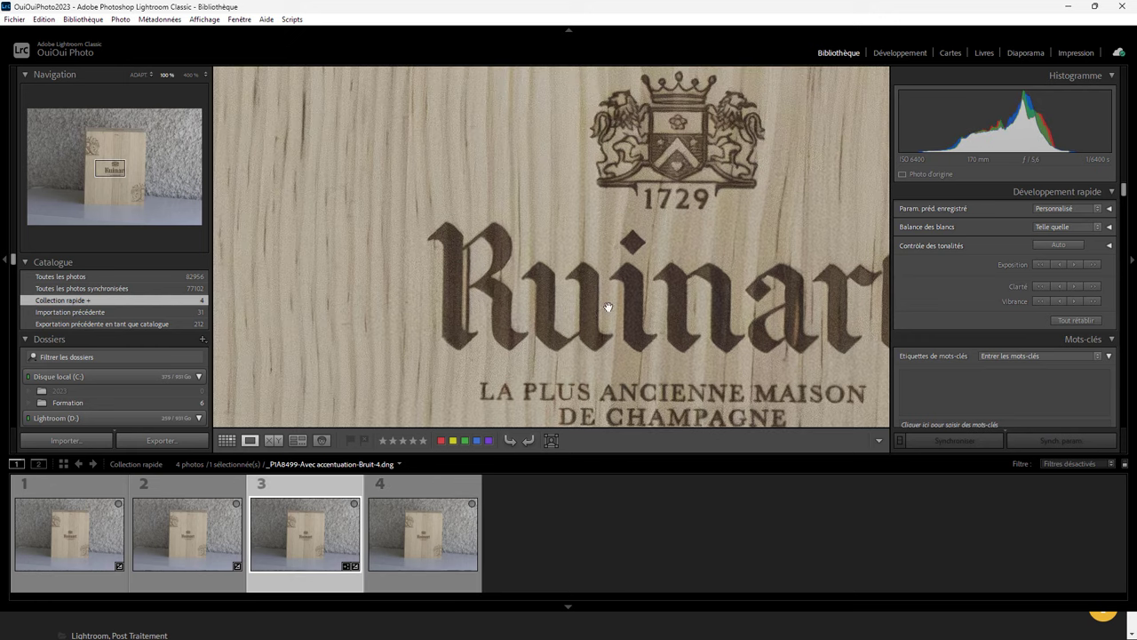
{"action": "left_click_drag", "start_coordinate": [606, 308], "coordinate": [517, 254]}
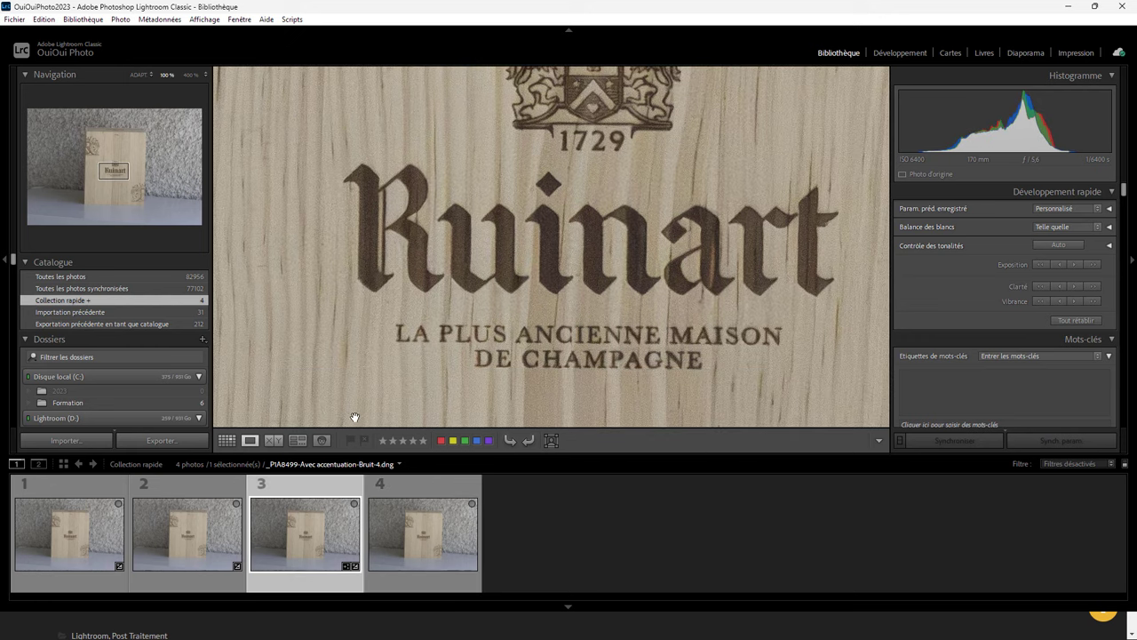
{"action": "left_click", "coordinate": [196, 500]}
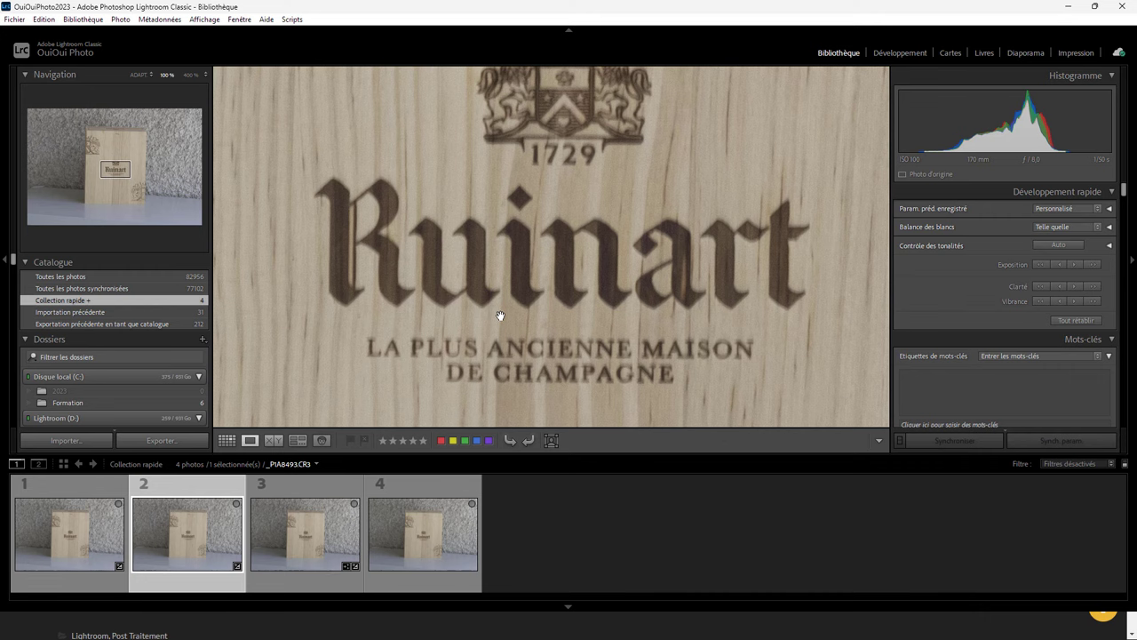
Step through photos 1, 2 and 4, ending on the denoised DNG photo 3 at 100%.
{"action": "left_click", "coordinate": [80, 529]}
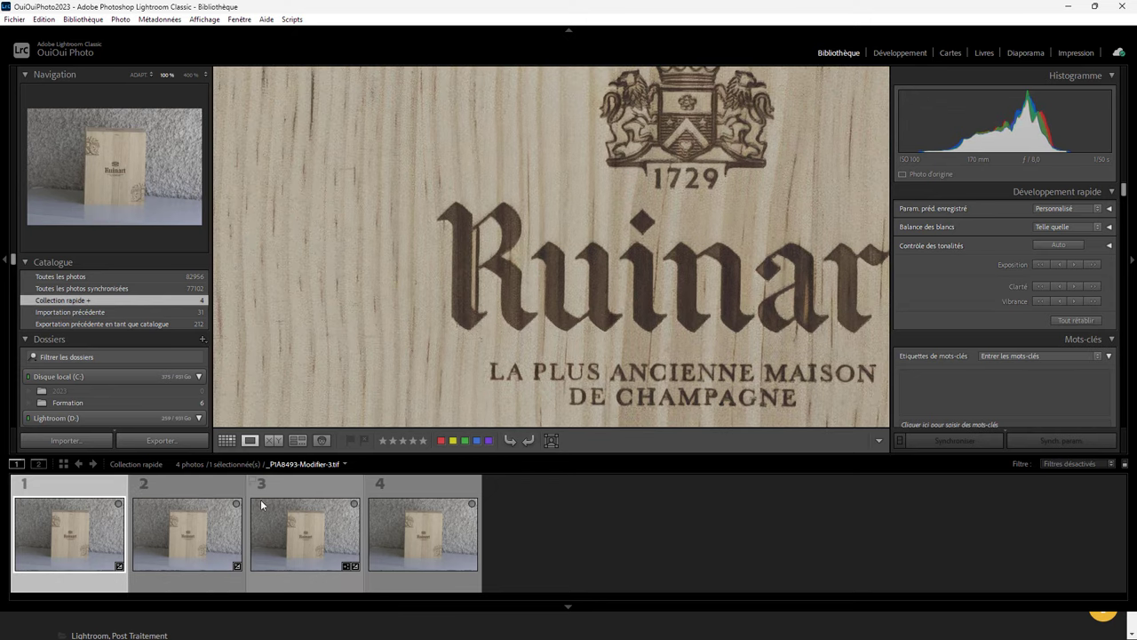
{"action": "left_click", "coordinate": [175, 485]}
{"action": "left_click", "coordinate": [410, 494]}
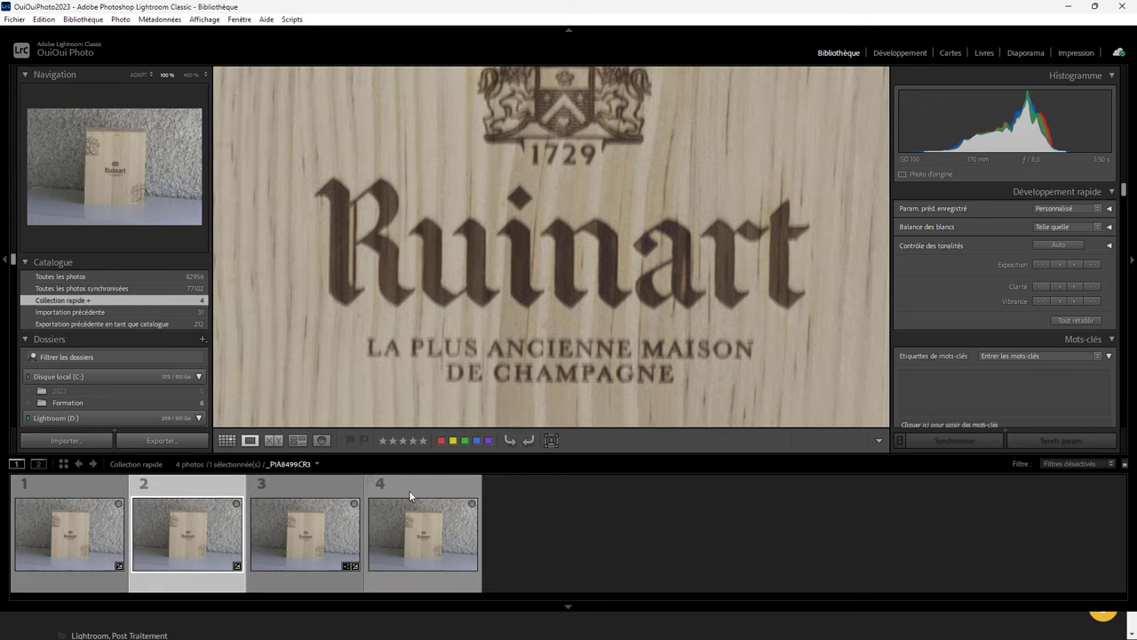
{"action": "left_click", "coordinate": [331, 488]}
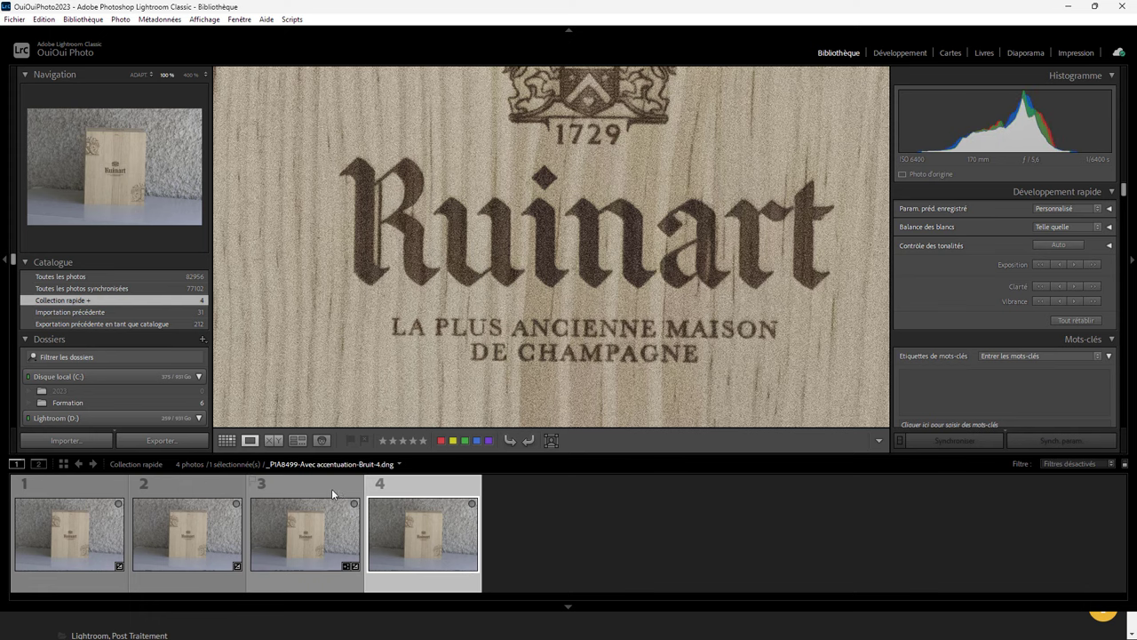